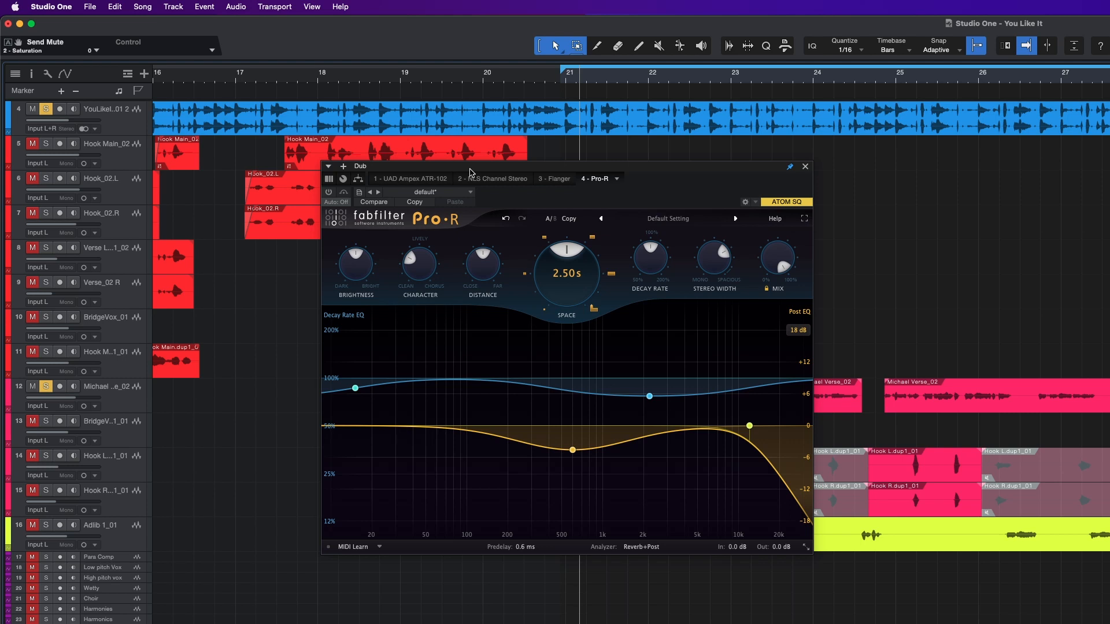
# Step: Review the Brightness, Character, Distance, Space, Decay Rate, Stereo Width and Mix controls of the Pro-R reverb
pyautogui.moveTo(361, 276)
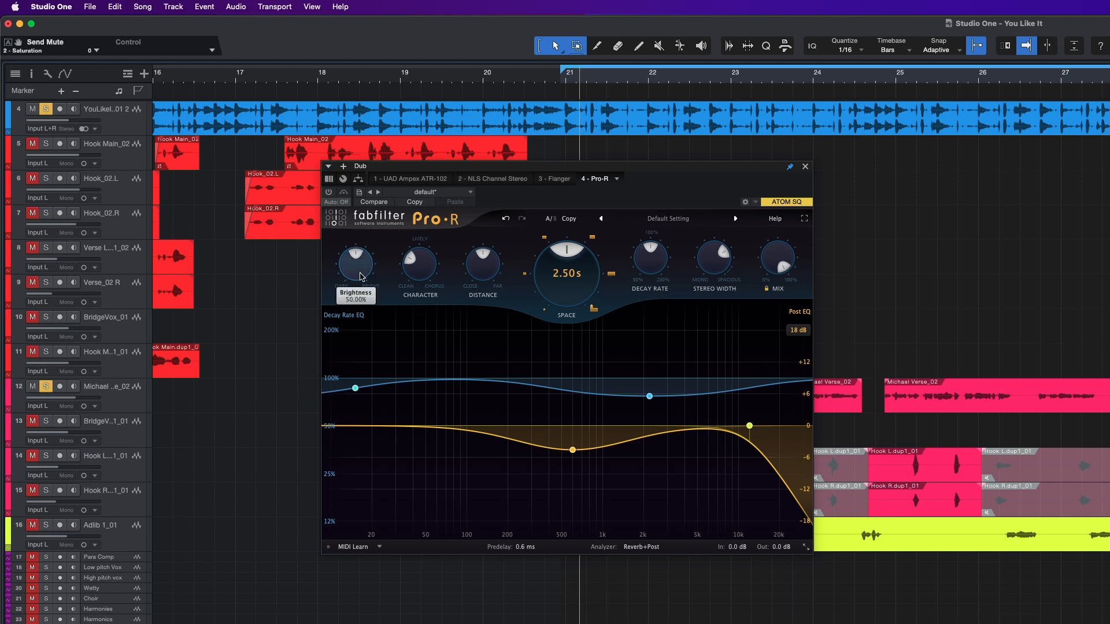
pyautogui.moveTo(425, 269)
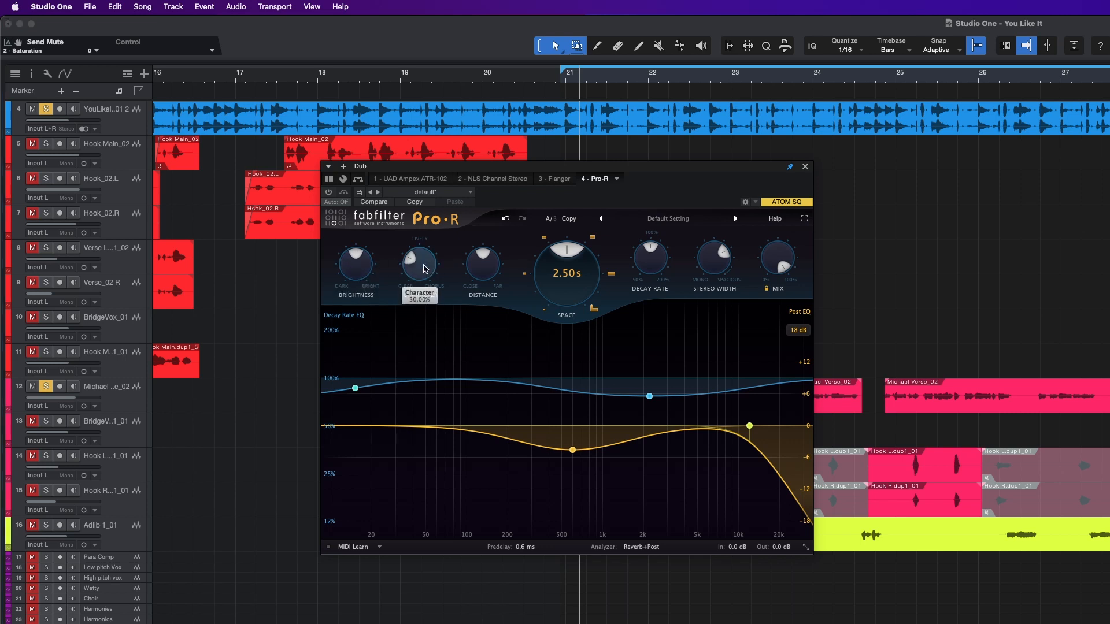
pyautogui.moveTo(487, 272)
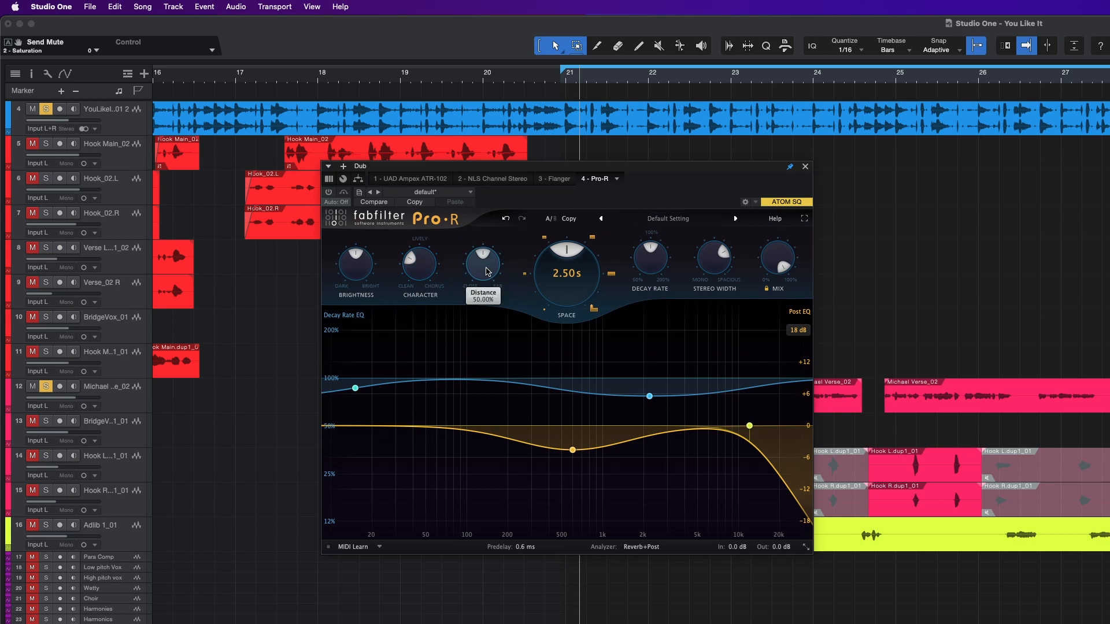
pyautogui.moveTo(566, 274)
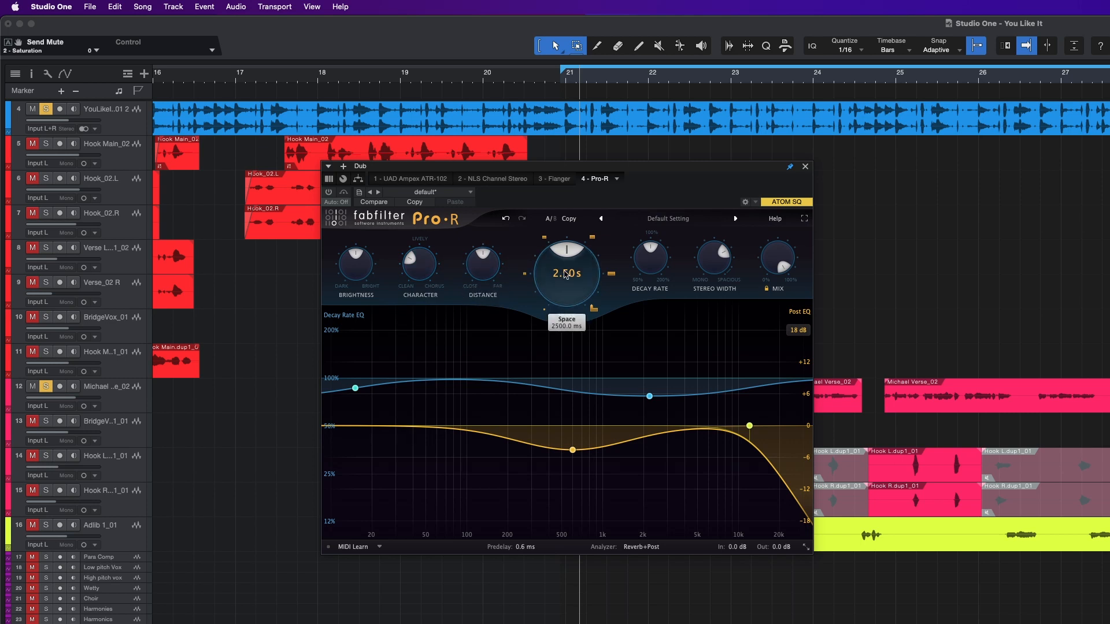
pyautogui.moveTo(650, 263)
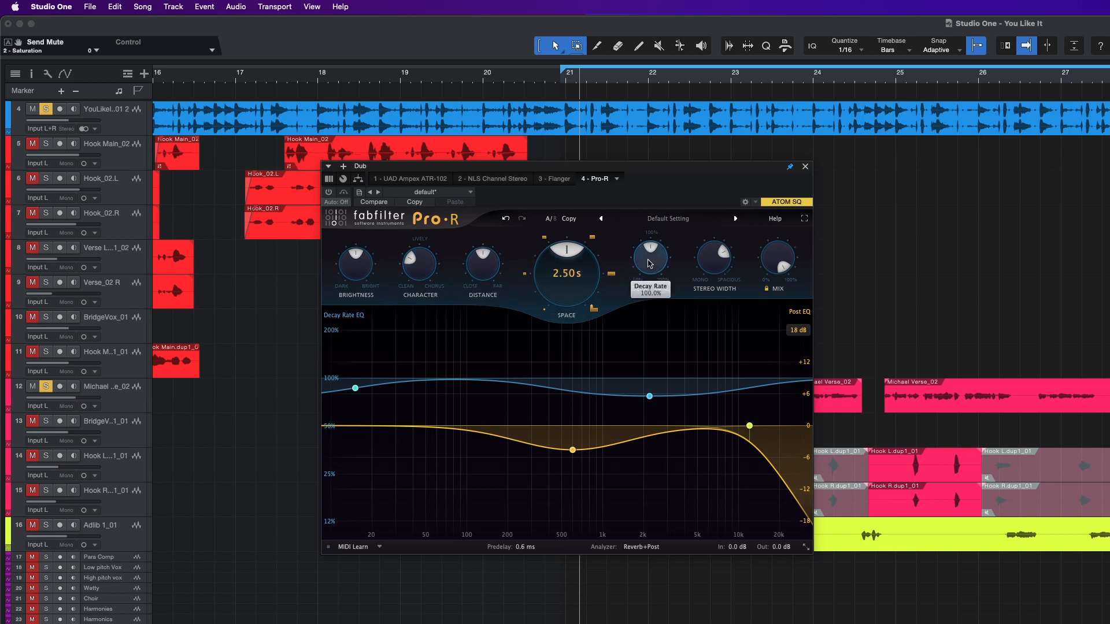
pyautogui.moveTo(717, 265)
pyautogui.moveTo(780, 264)
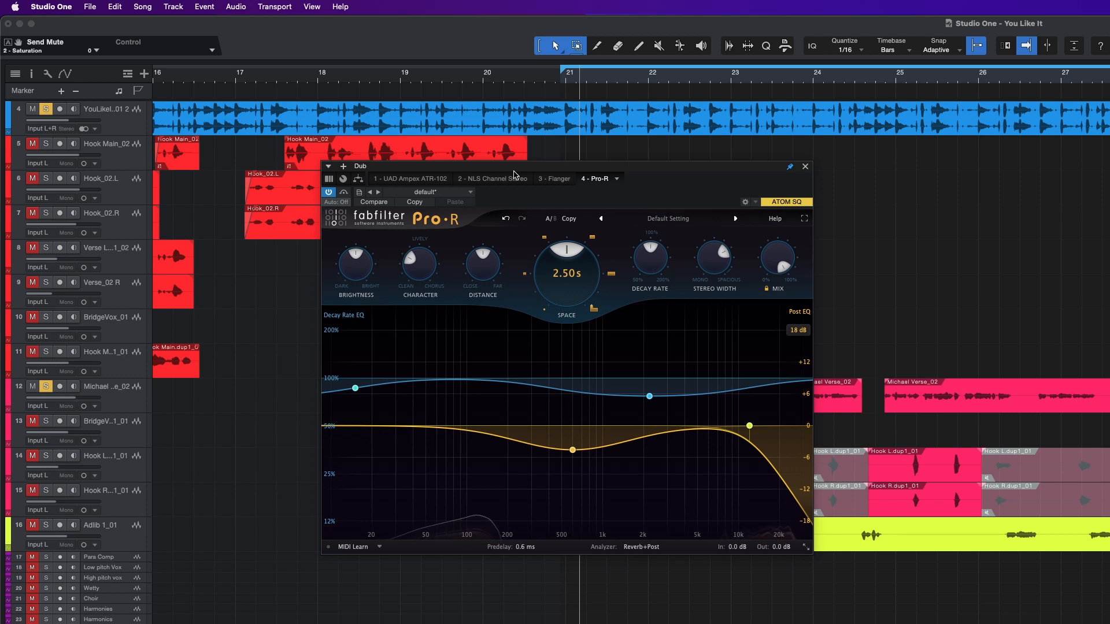
# Step: Play the song and gradually lower the Pro-R reverb's Mix to about 5.1%
pyautogui.press('space')
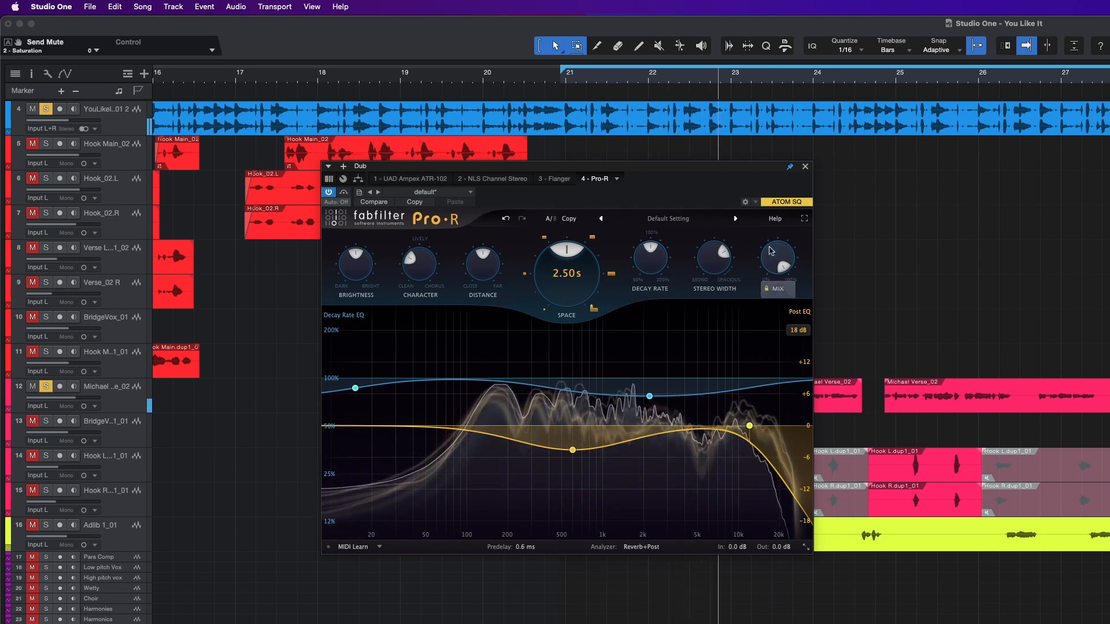
pyautogui.moveTo(775, 258); pyautogui.dragTo(778, 374)
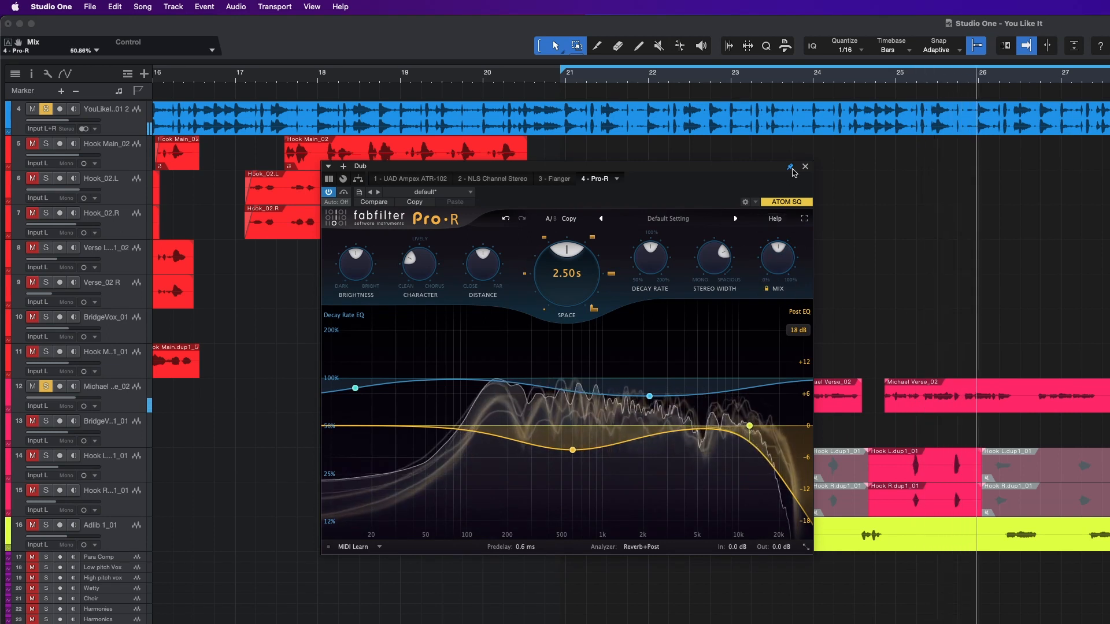
pyautogui.moveTo(777, 261)
pyautogui.moveTo(777, 260); pyautogui.dragTo(783, 320)
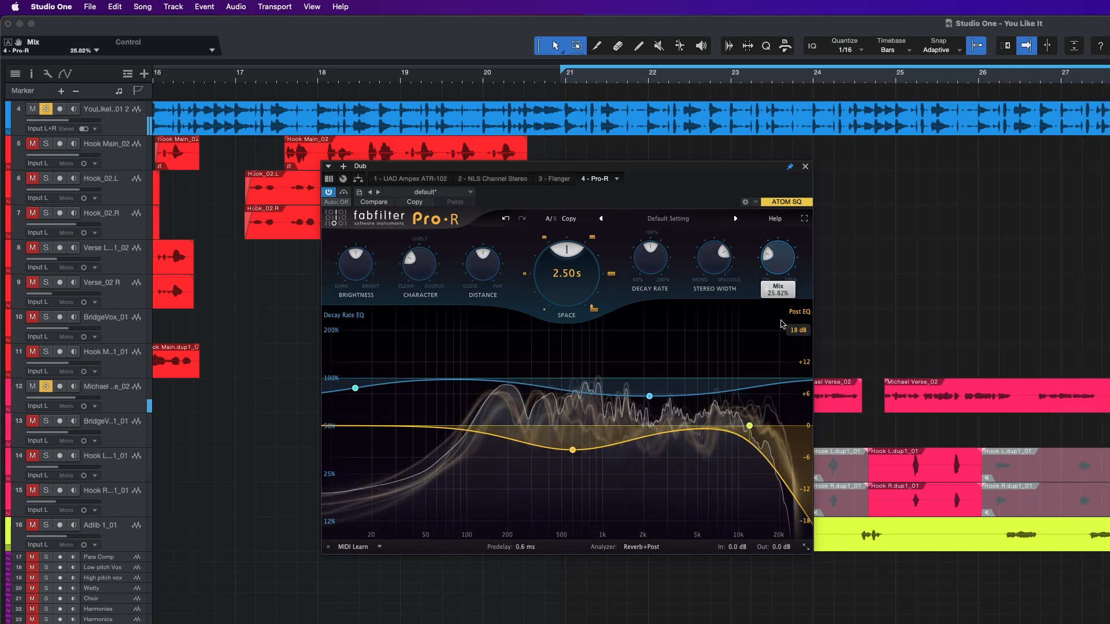
pyautogui.moveTo(781, 320); pyautogui.dragTo(780, 320)
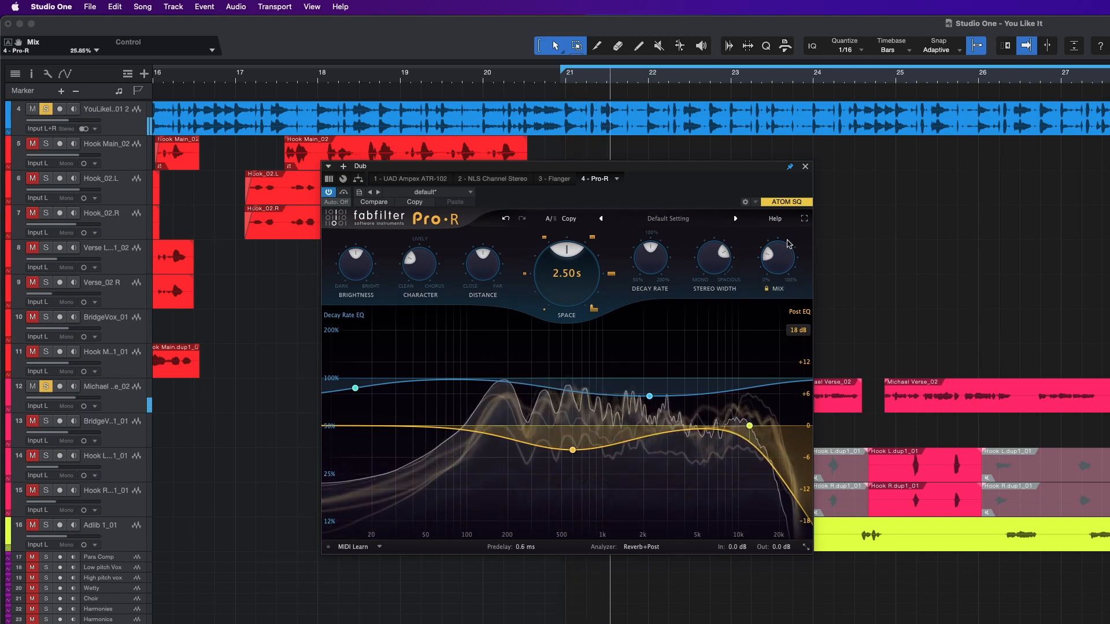
pyautogui.moveTo(774, 262)
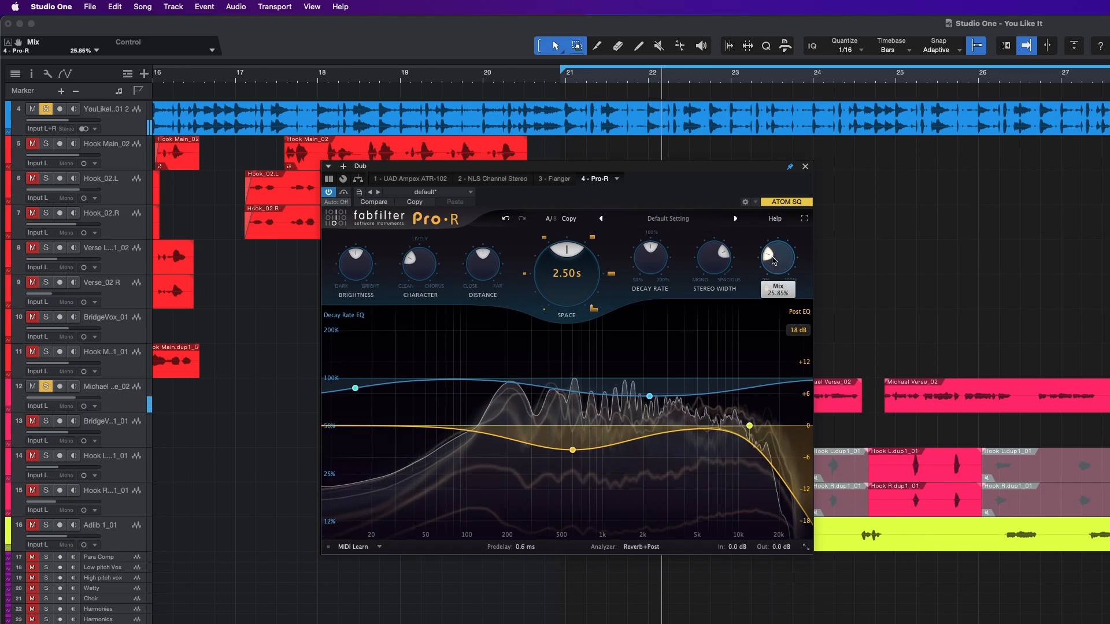
pyautogui.moveTo(773, 259); pyautogui.dragTo(774, 264)
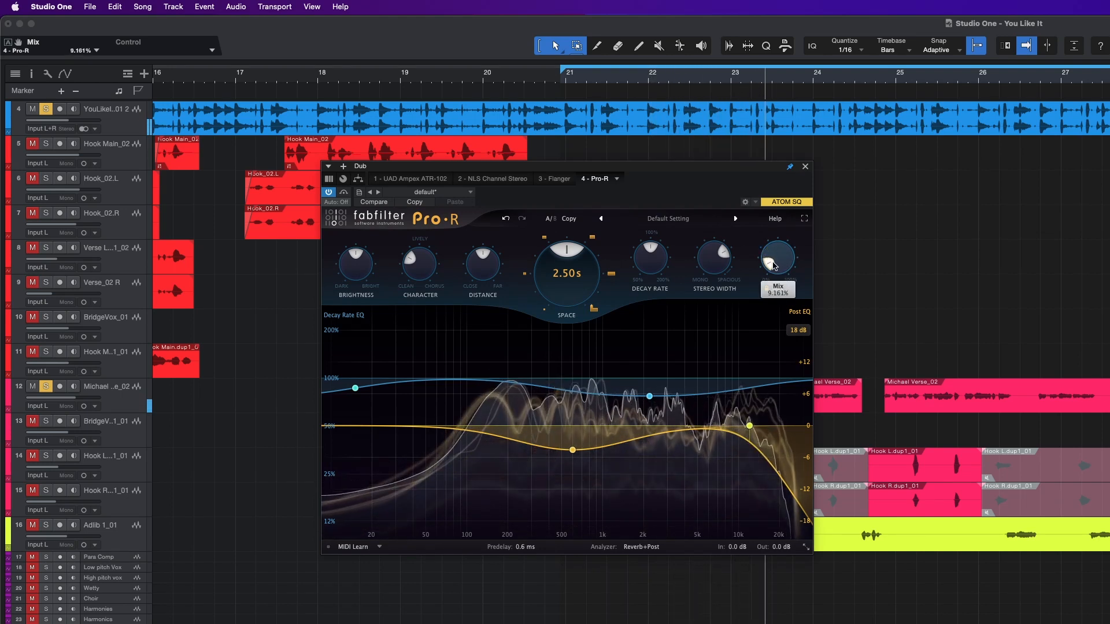
pyautogui.moveTo(773, 264); pyautogui.dragTo(785, 258)
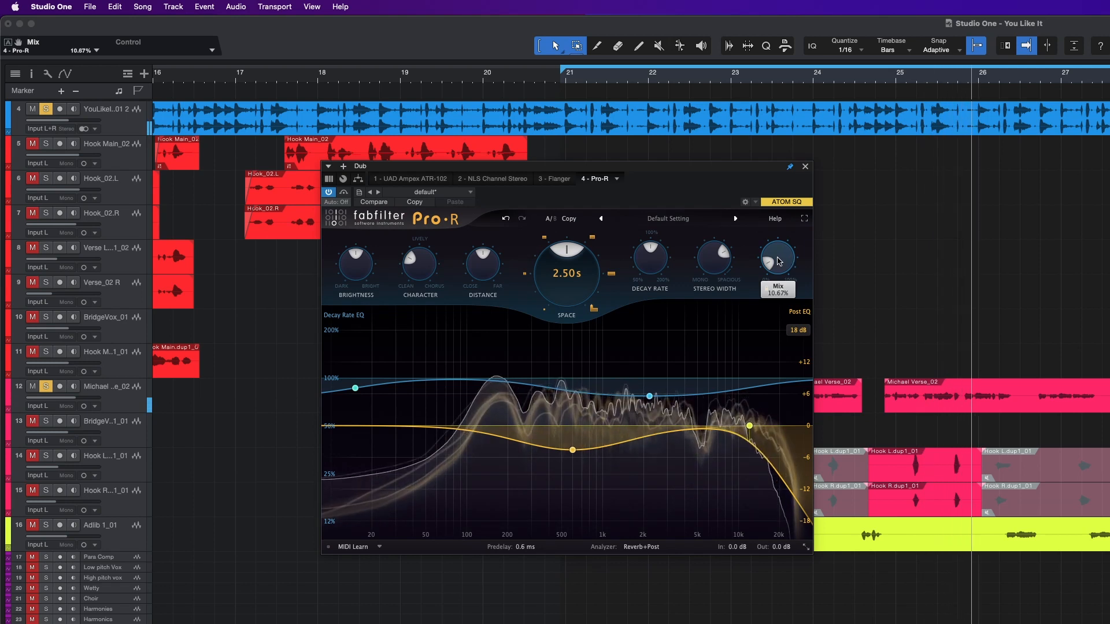
pyautogui.moveTo(785, 258); pyautogui.dragTo(780, 270)
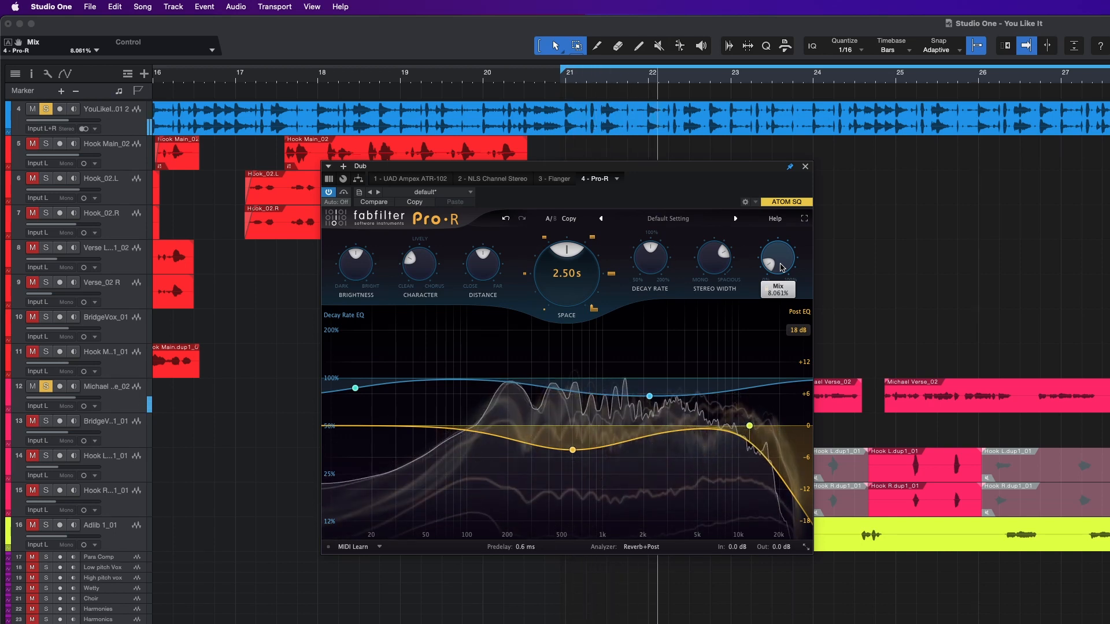
pyautogui.moveTo(782, 270); pyautogui.dragTo(783, 281)
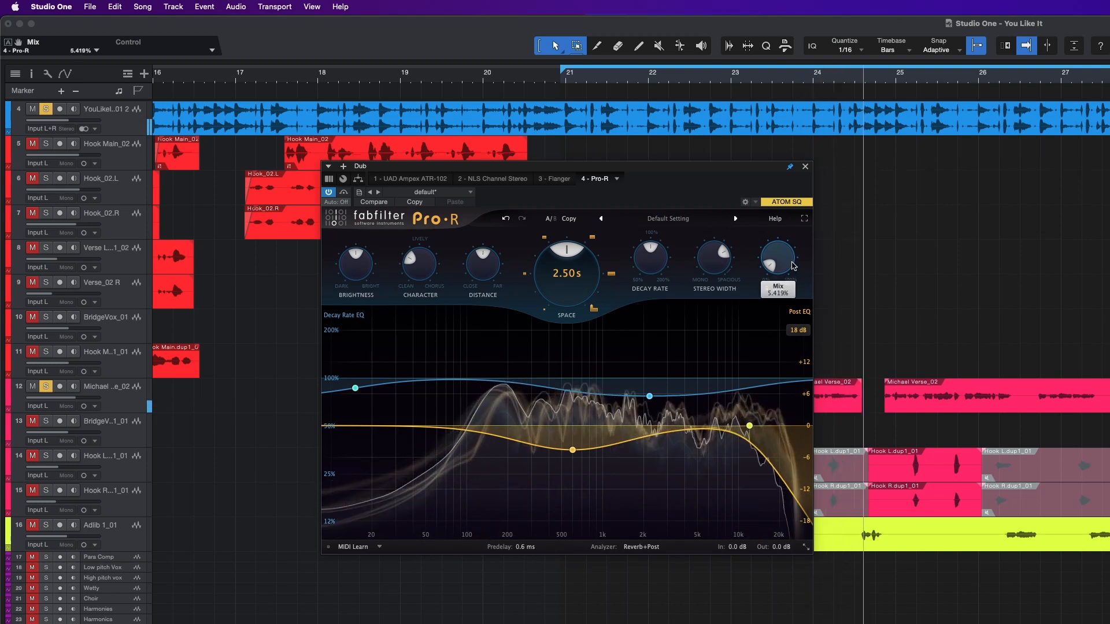
pyautogui.moveTo(780, 259); pyautogui.dragTo(780, 262)
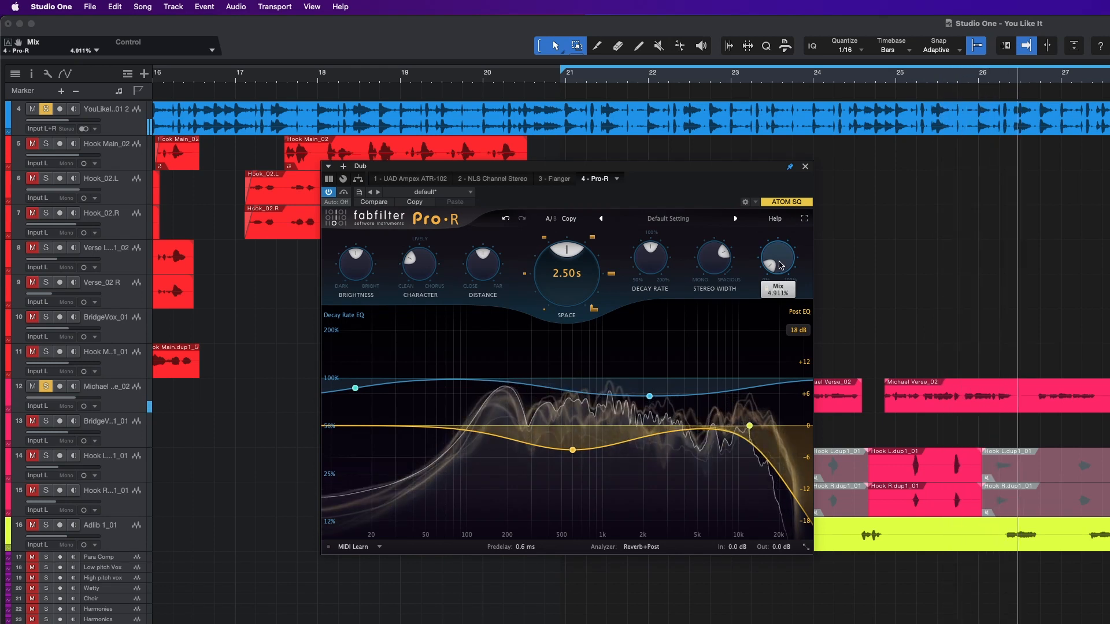
pyautogui.moveTo(779, 262); pyautogui.dragTo(779, 263)
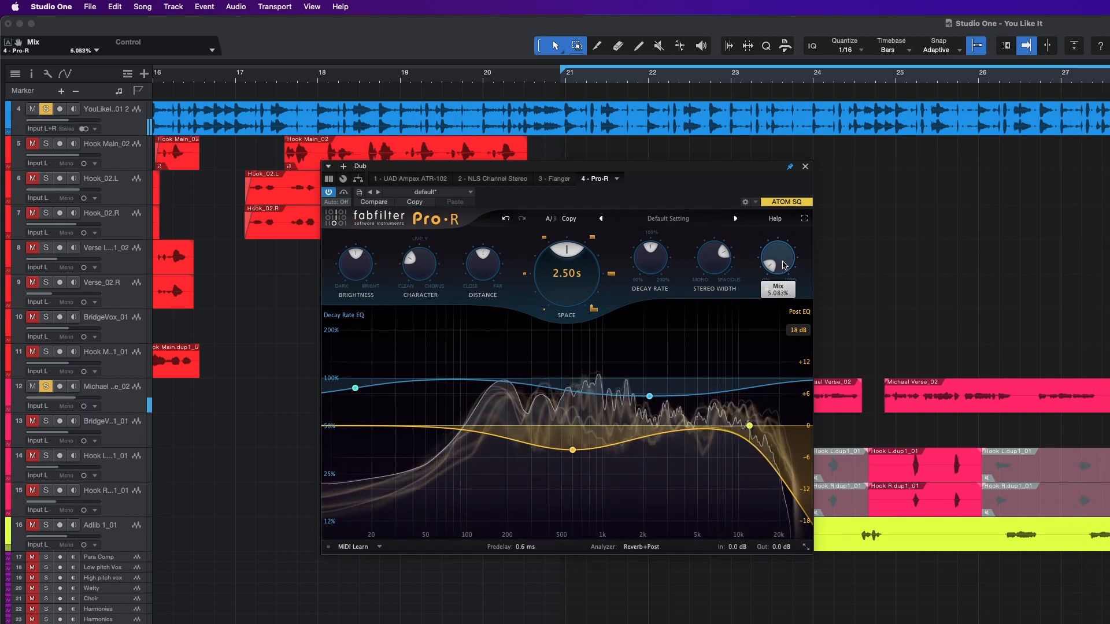
pyautogui.moveTo(783, 262); pyautogui.dragTo(782, 262)
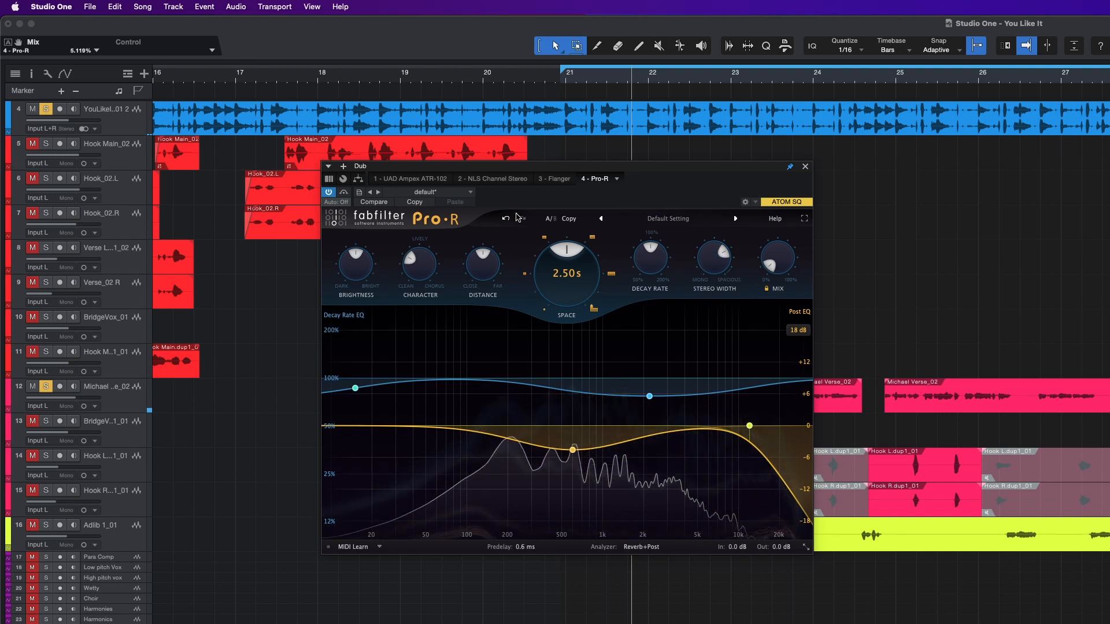
# Step: Bypass and re-enable the Pro-R reverb during playback to compare the dry and wet vocal
pyautogui.click(344, 194)
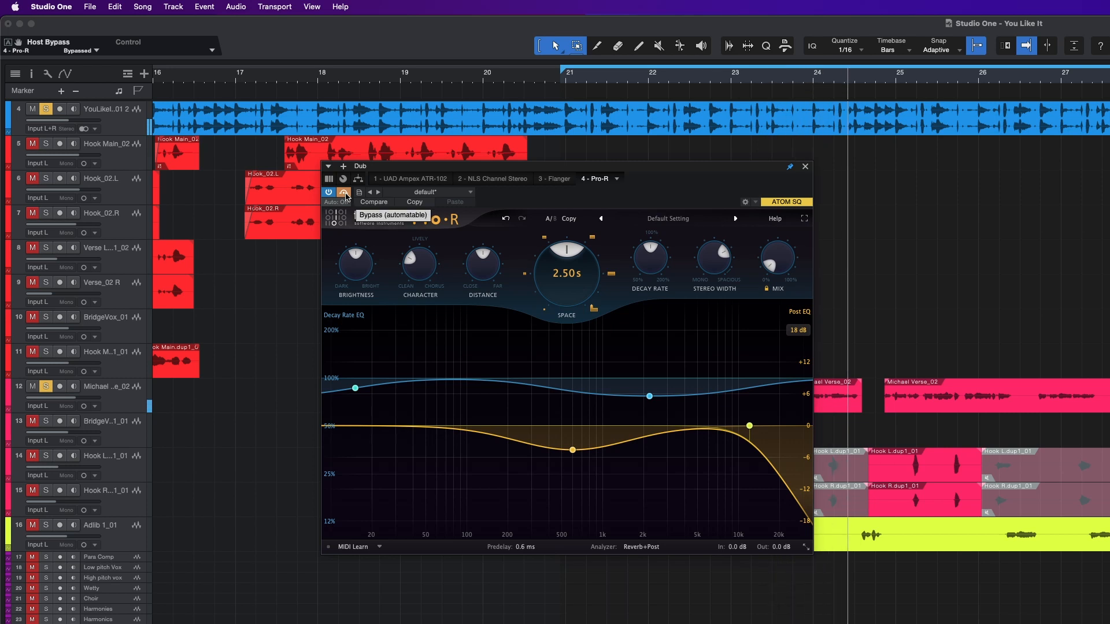
pyautogui.click(345, 194)
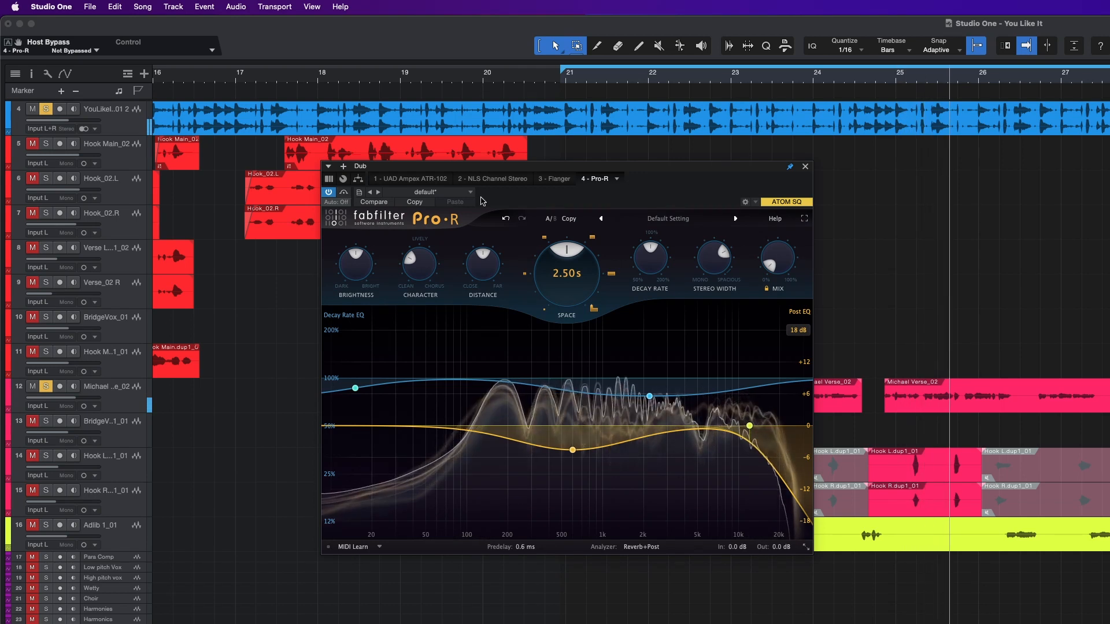
pyautogui.moveTo(451, 171); pyautogui.dragTo(454, 168)
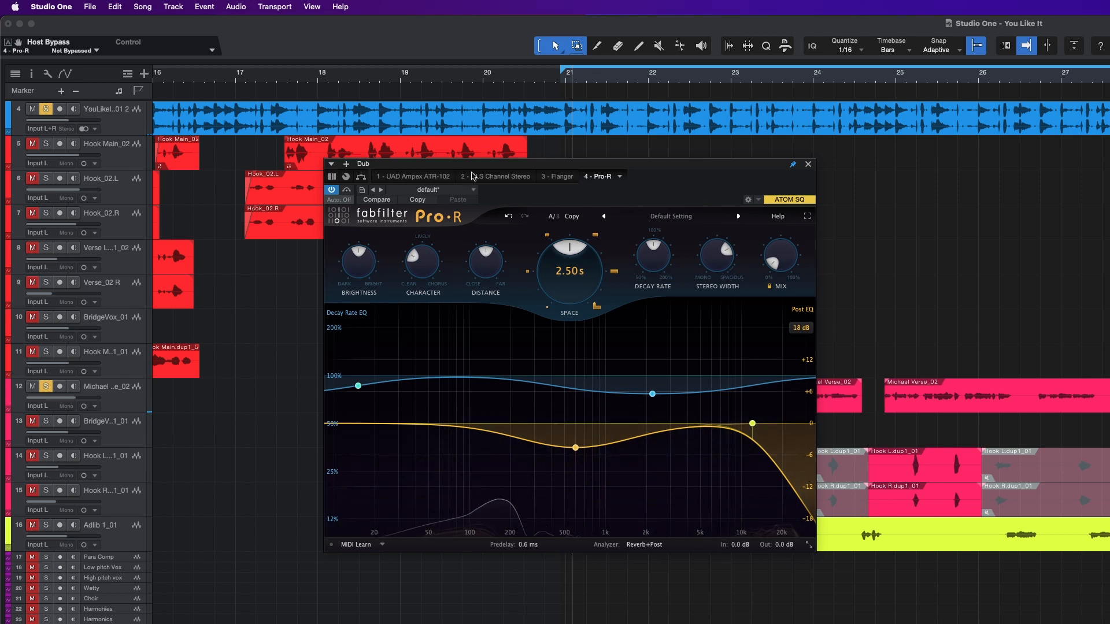
# Step: Play the song while sweeping the reverb's Brightness to 0%, back to about 50%, and up to 100%
pyautogui.moveTo(366, 272)
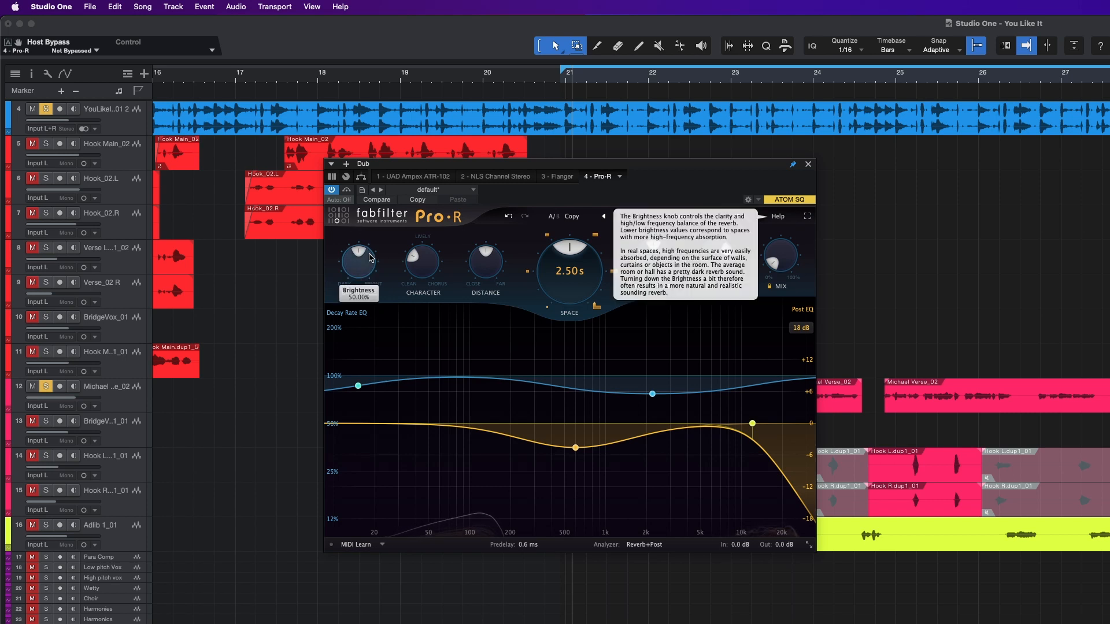
pyautogui.press('space')
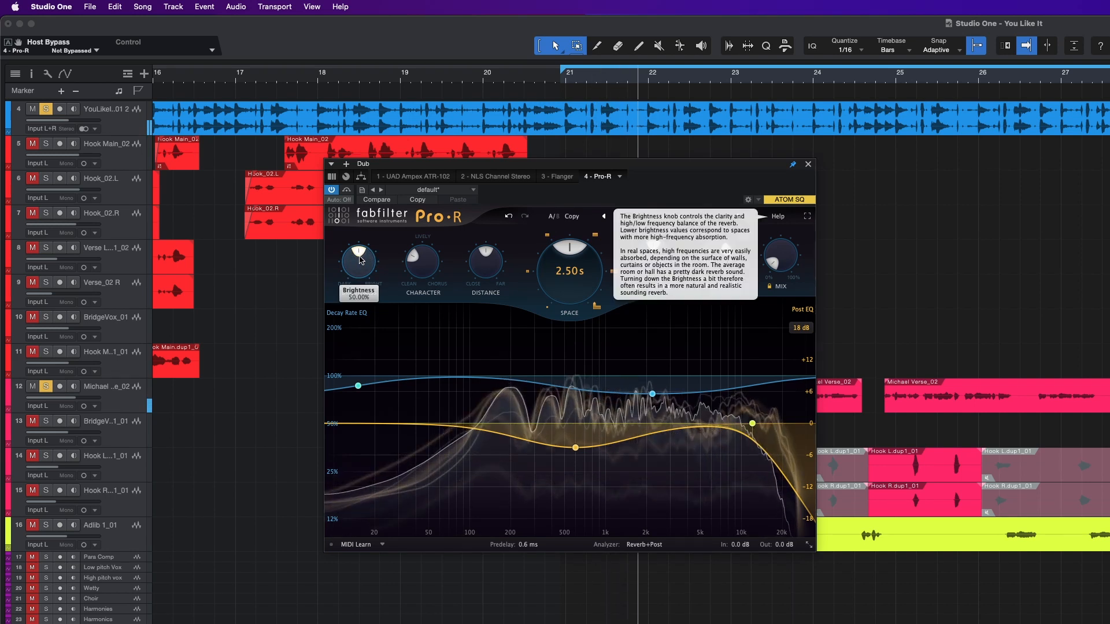
pyautogui.moveTo(360, 260); pyautogui.dragTo(357, 278)
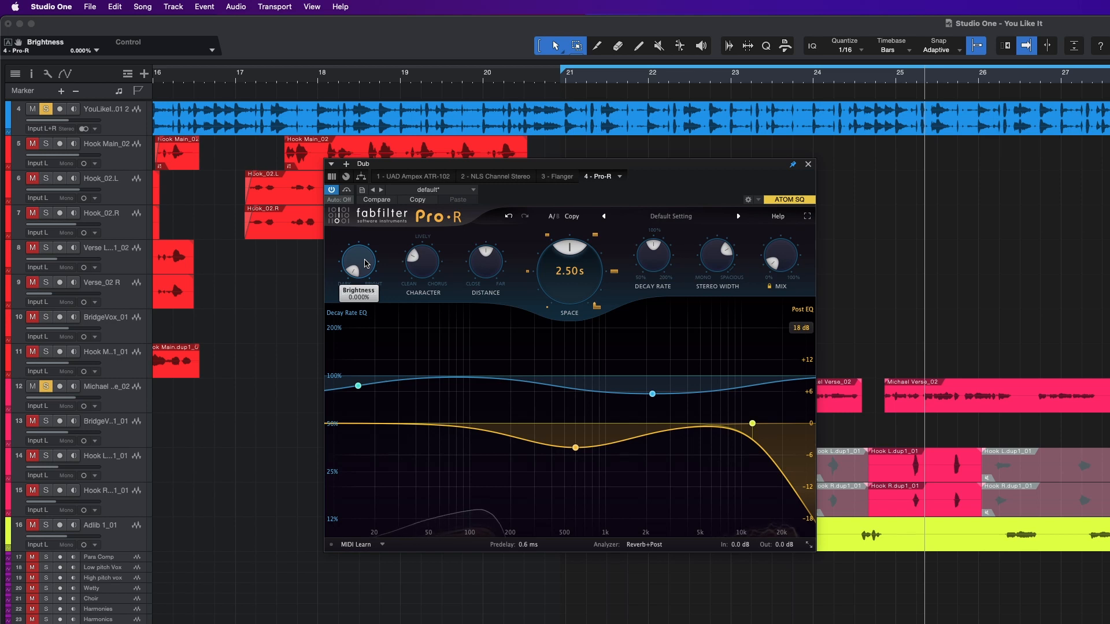
pyautogui.moveTo(366, 263); pyautogui.dragTo(351, 250)
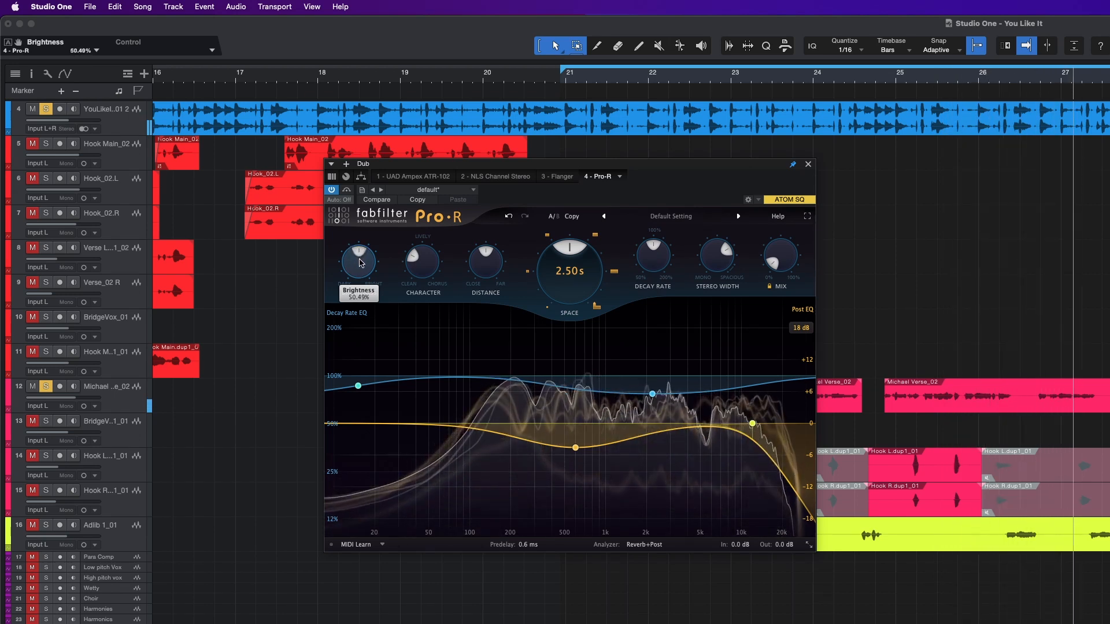
pyautogui.moveTo(360, 263); pyautogui.dragTo(349, 195)
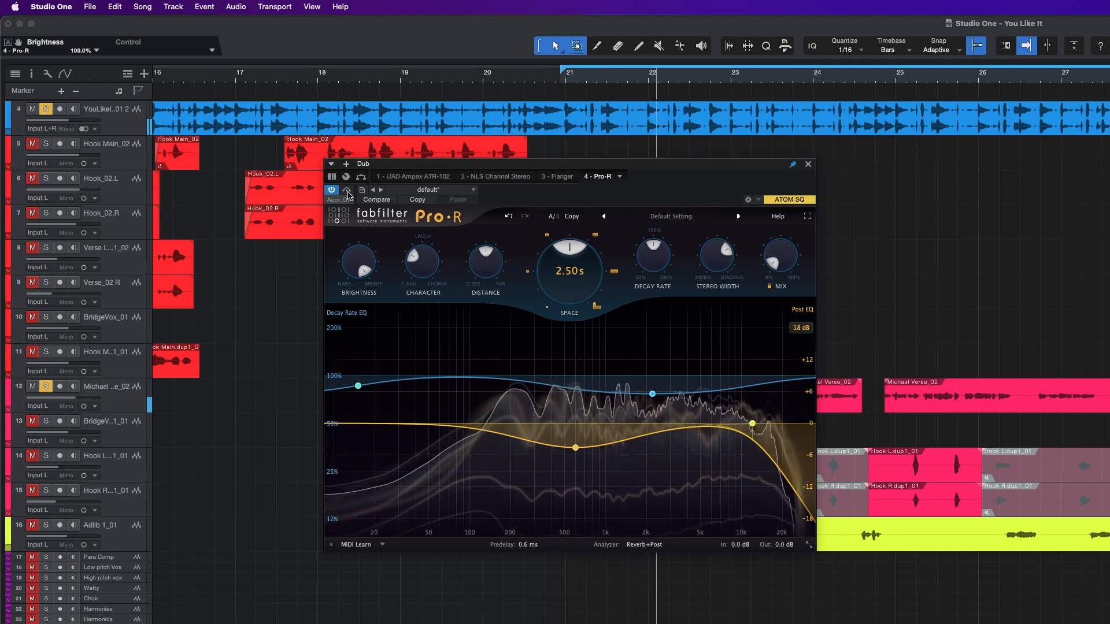
# Step: Toggle the reverb's bypass on and off to compare the vocal against the 100% Brightness setting
pyautogui.moveTo(355, 257)
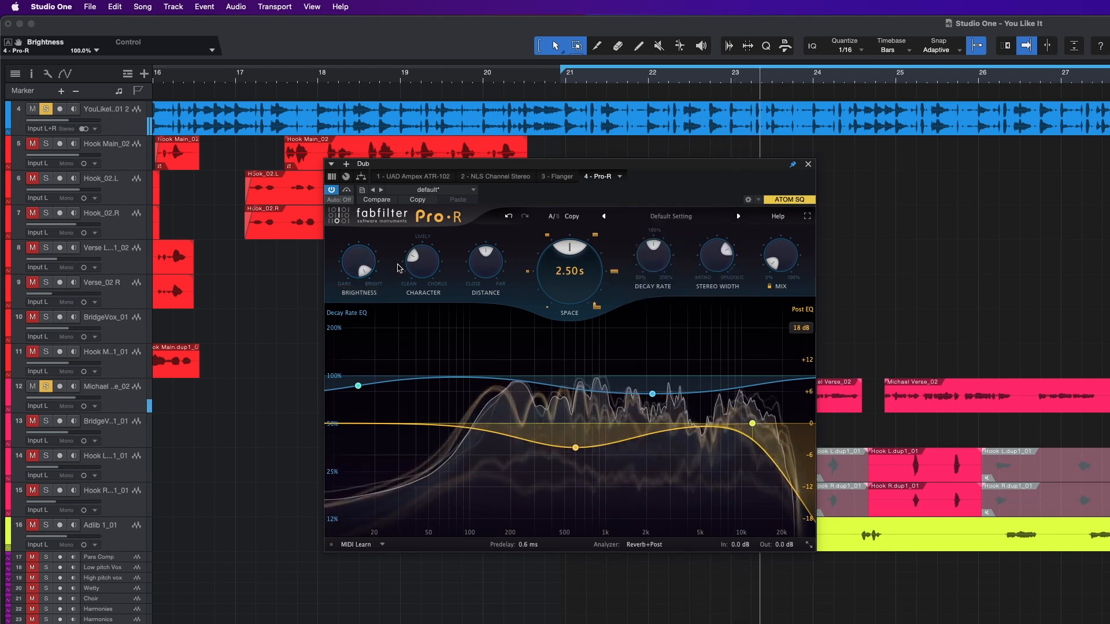
pyautogui.click(347, 191)
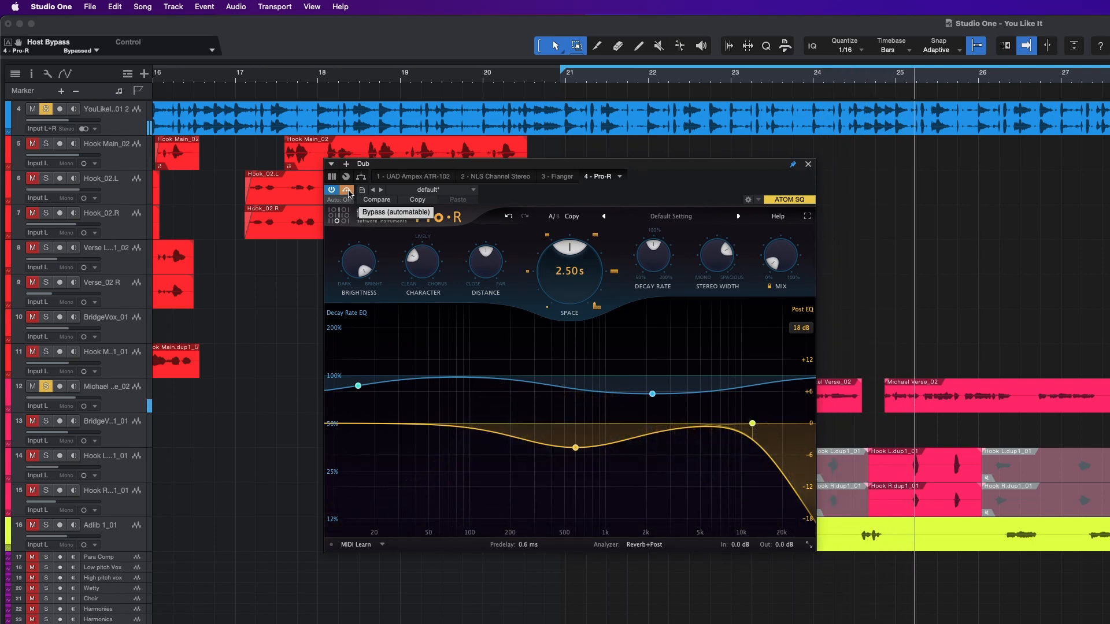
pyautogui.click(348, 191)
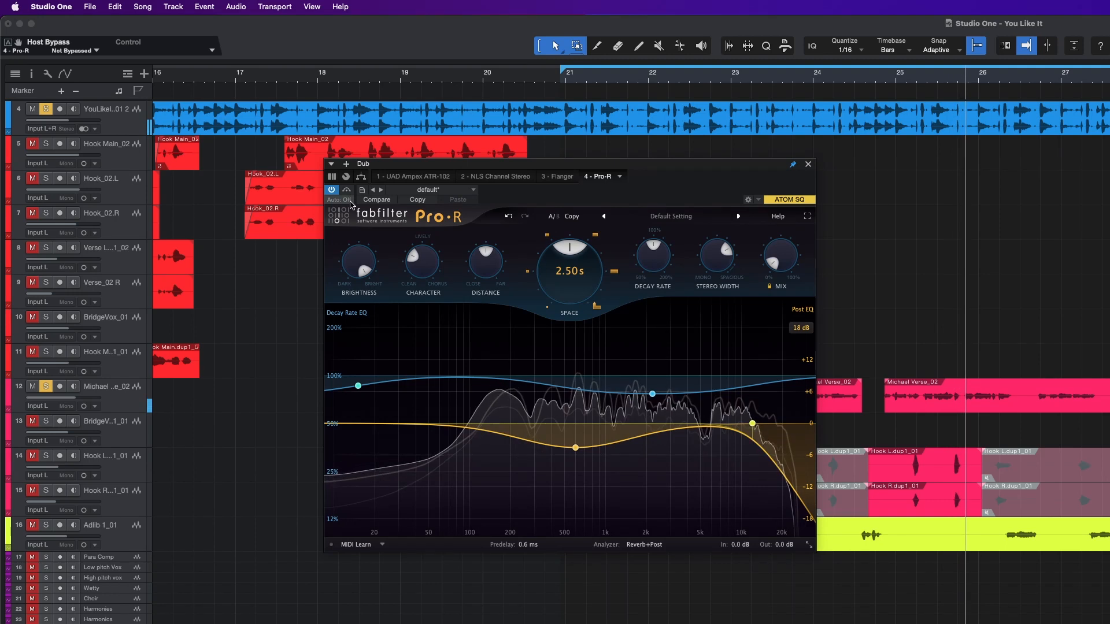
# Step: Bring the reverb's Brightness back down to about 50.3%
pyautogui.moveTo(358, 261); pyautogui.dragTo(351, 325)
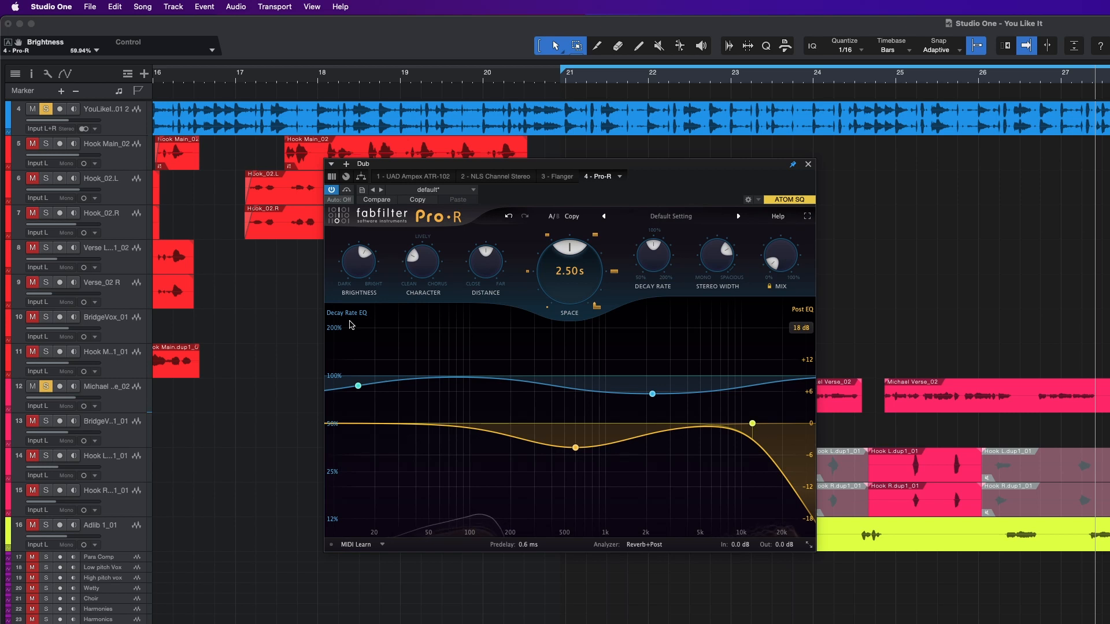
pyautogui.moveTo(366, 269)
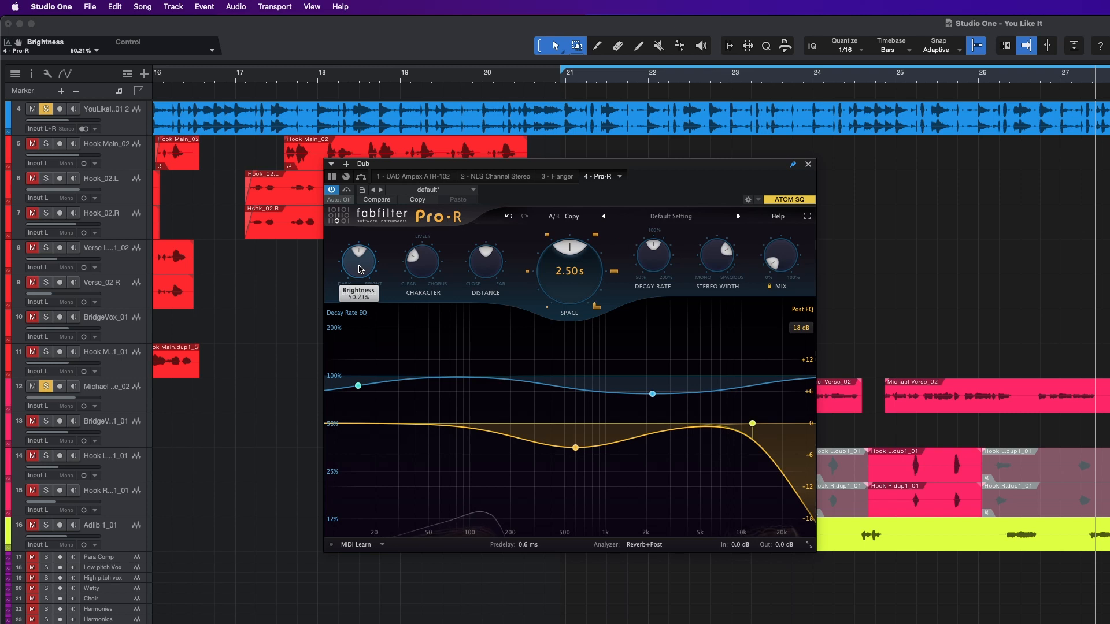
pyautogui.moveTo(358, 266); pyautogui.dragTo(358, 265)
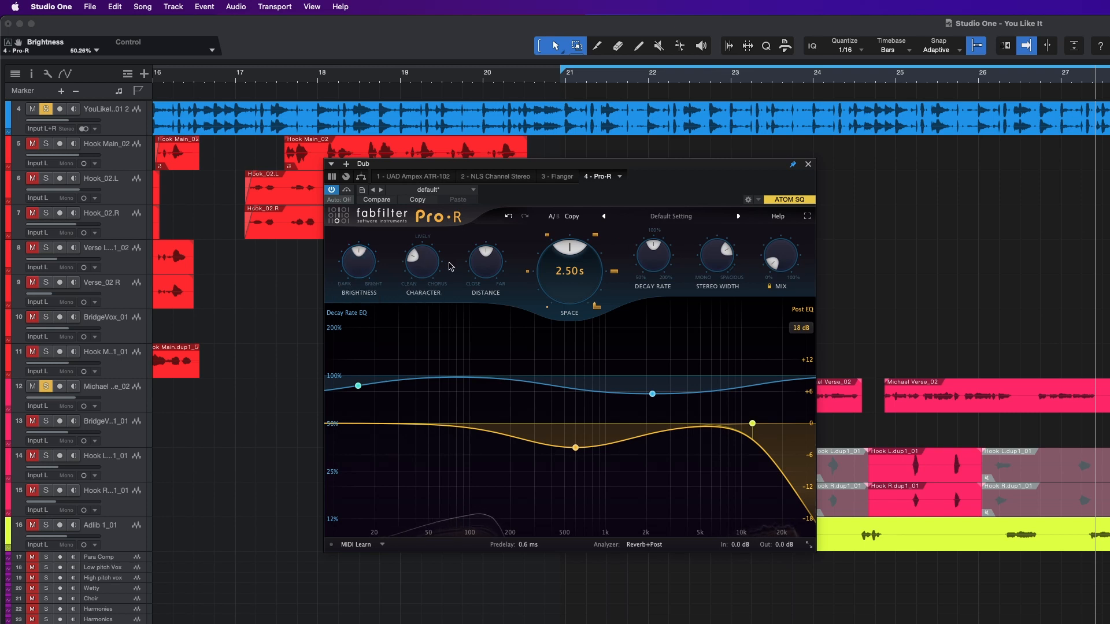
# Step: Resume playback and lower the reverb's Character to 0%
pyautogui.press('space')
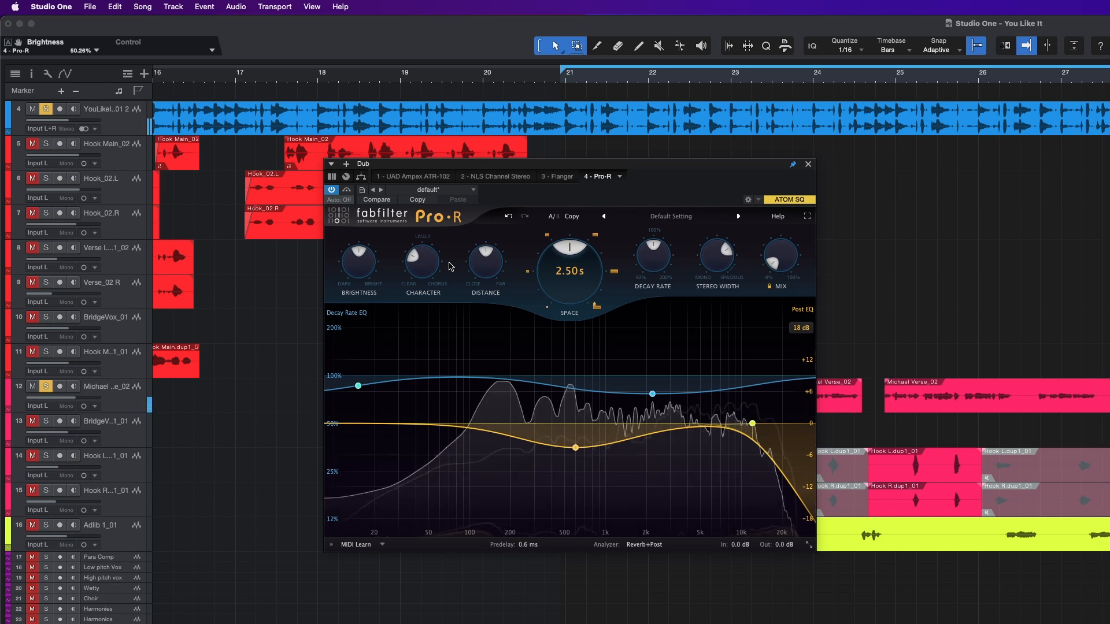
pyautogui.moveTo(426, 266)
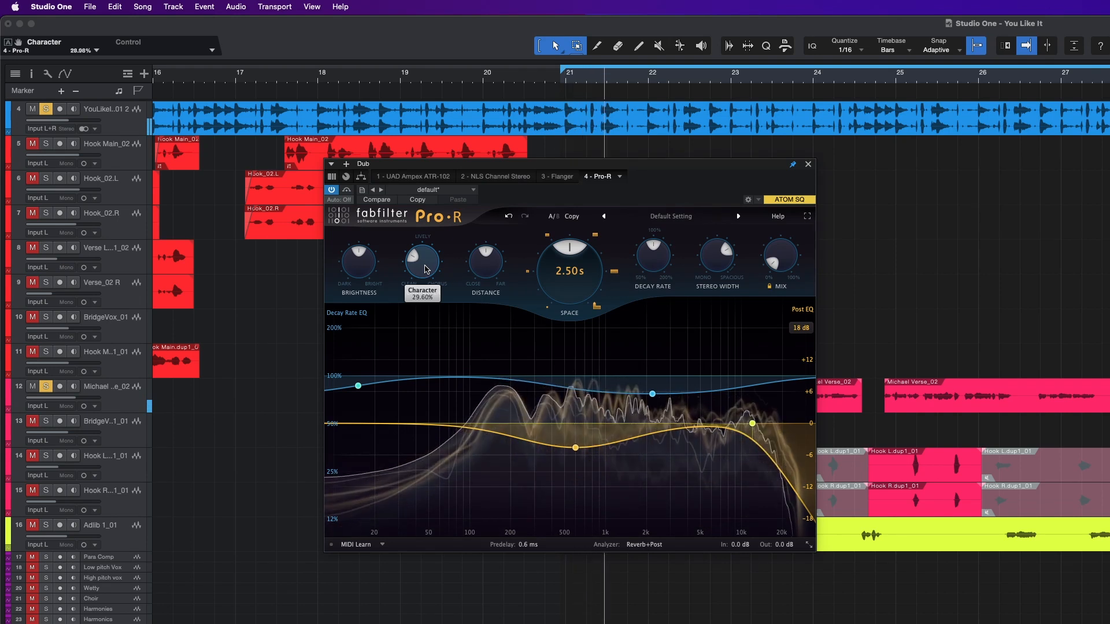
pyautogui.moveTo(427, 266); pyautogui.dragTo(428, 279)
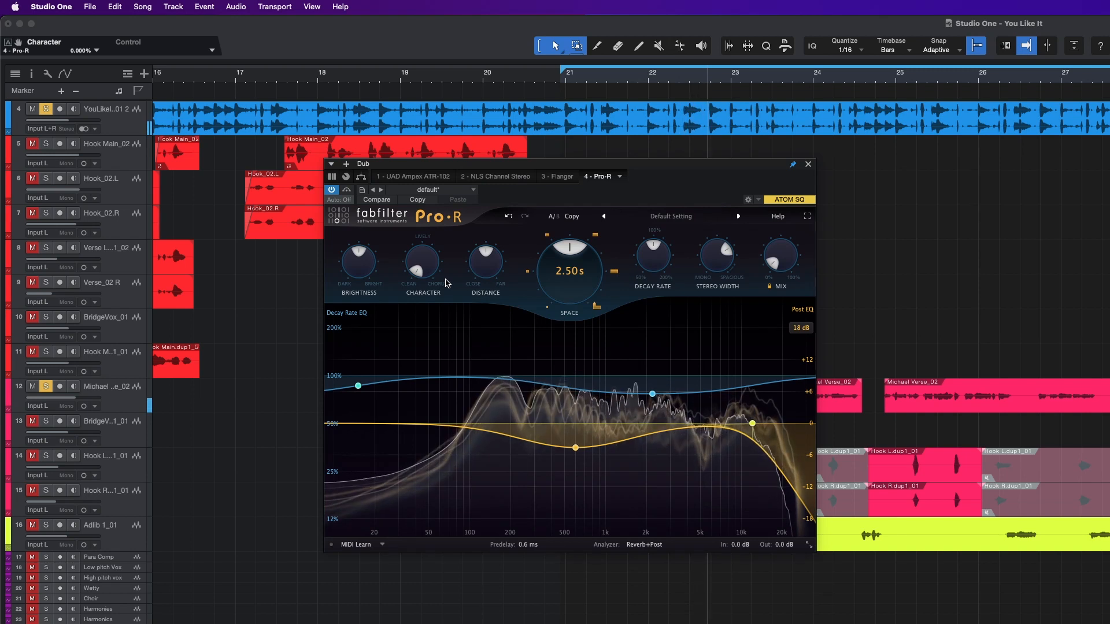
# Step: Raise the reverb's Character to about 50% and about 93% during playback, and bring it back down to about 31%
pyautogui.moveTo(434, 261)
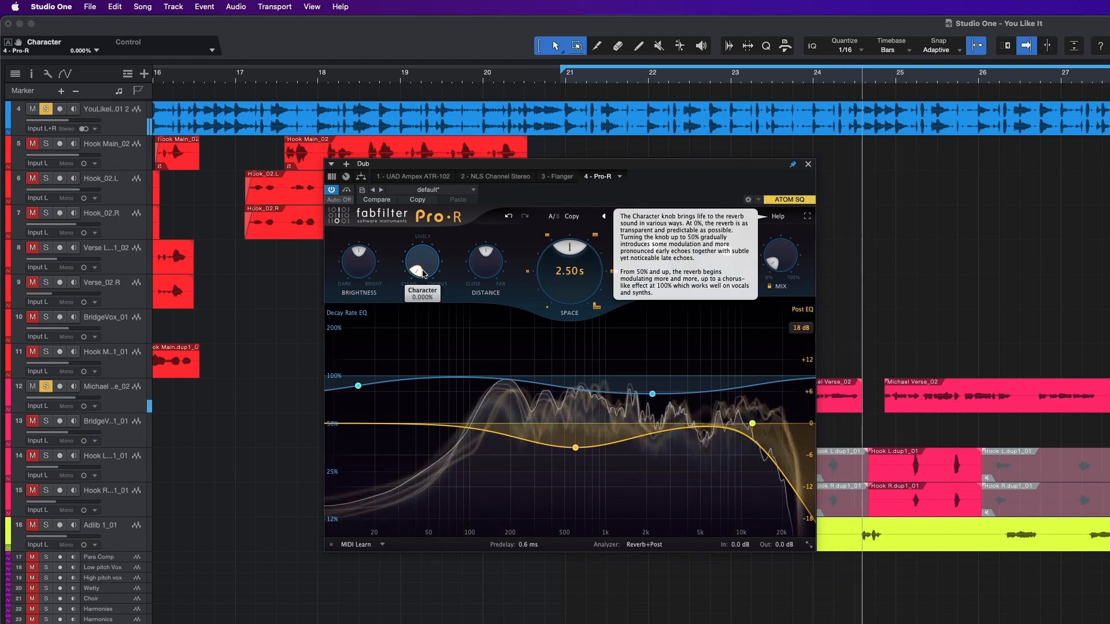
pyautogui.moveTo(423, 271); pyautogui.dragTo(419, 255)
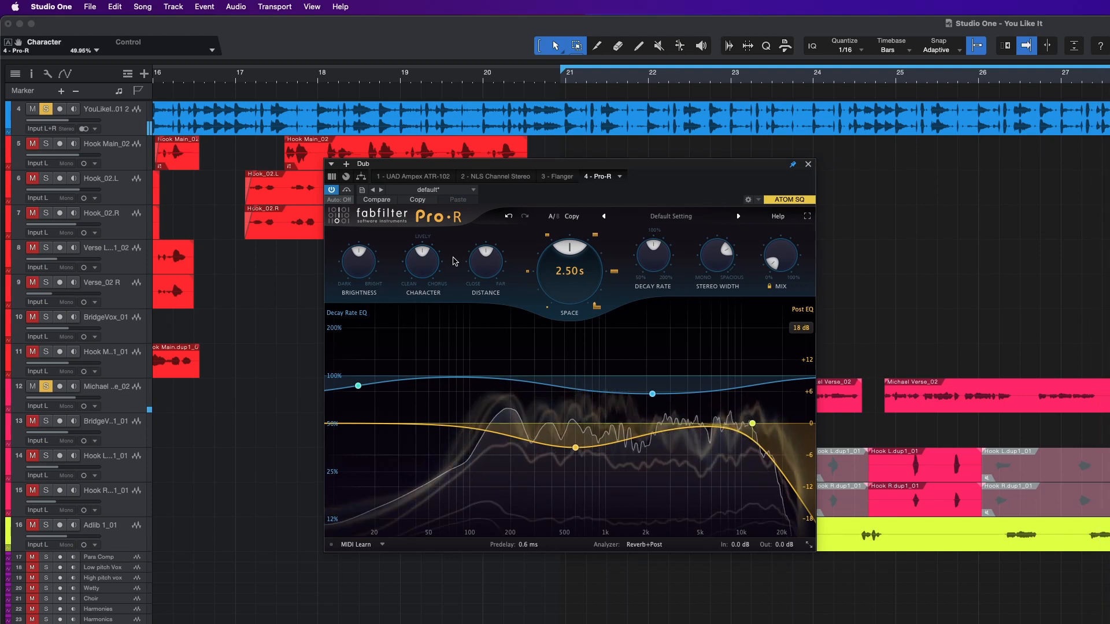
pyautogui.moveTo(417, 265)
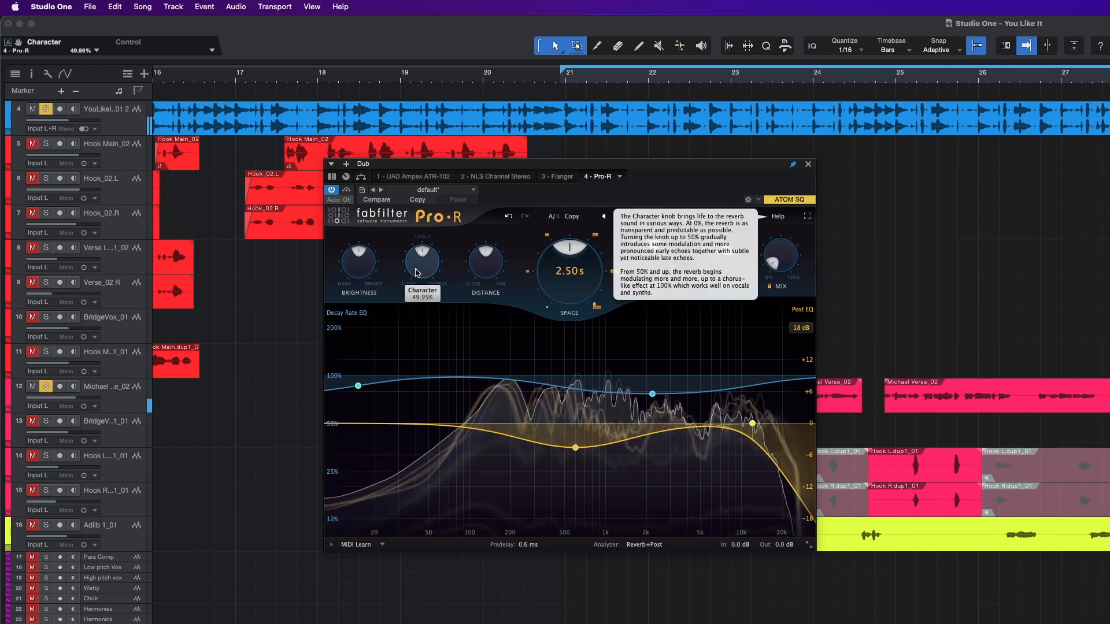
pyautogui.moveTo(418, 272); pyautogui.dragTo(434, 287)
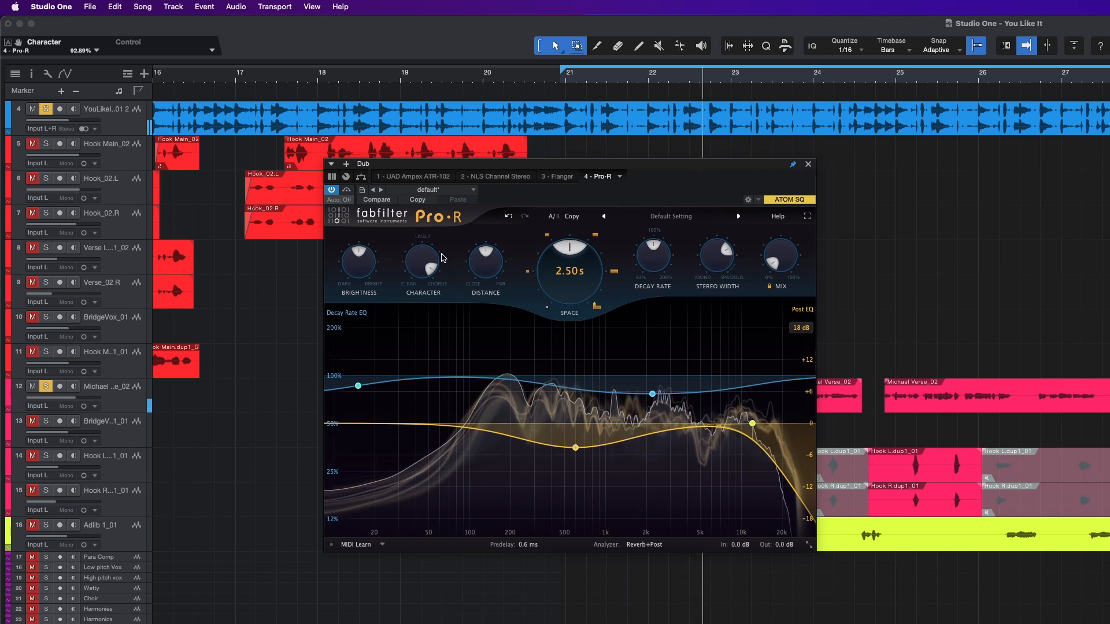
pyautogui.moveTo(431, 258)
pyautogui.moveTo(431, 266); pyautogui.dragTo(438, 248)
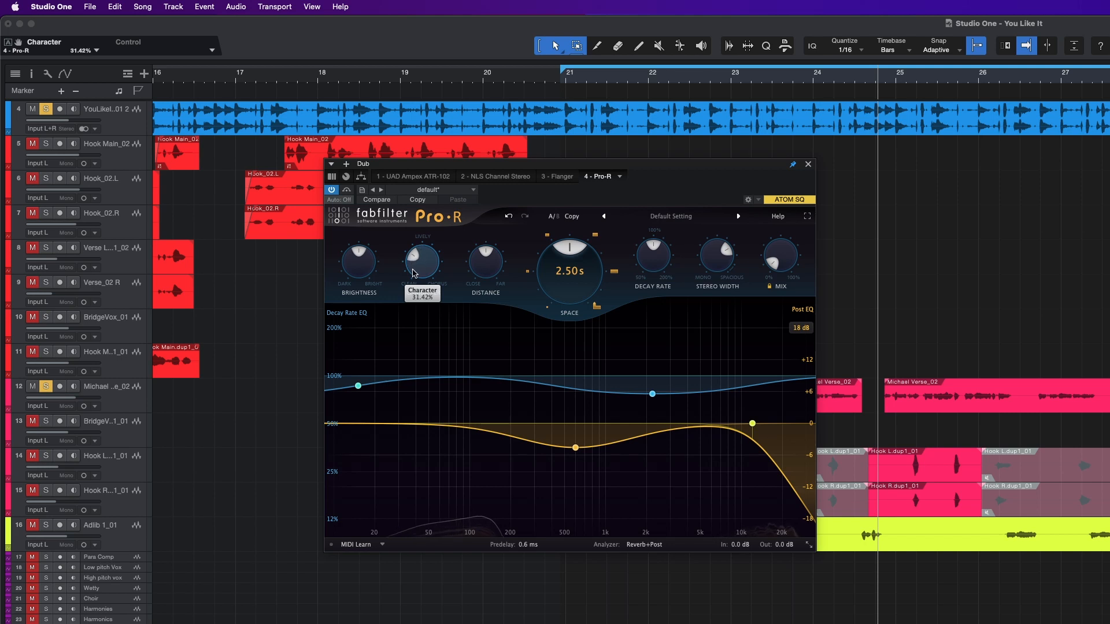
# Step: Play the song while lowering the reverb's Distance to 0%, and return it to about 50%
pyautogui.moveTo(486, 275)
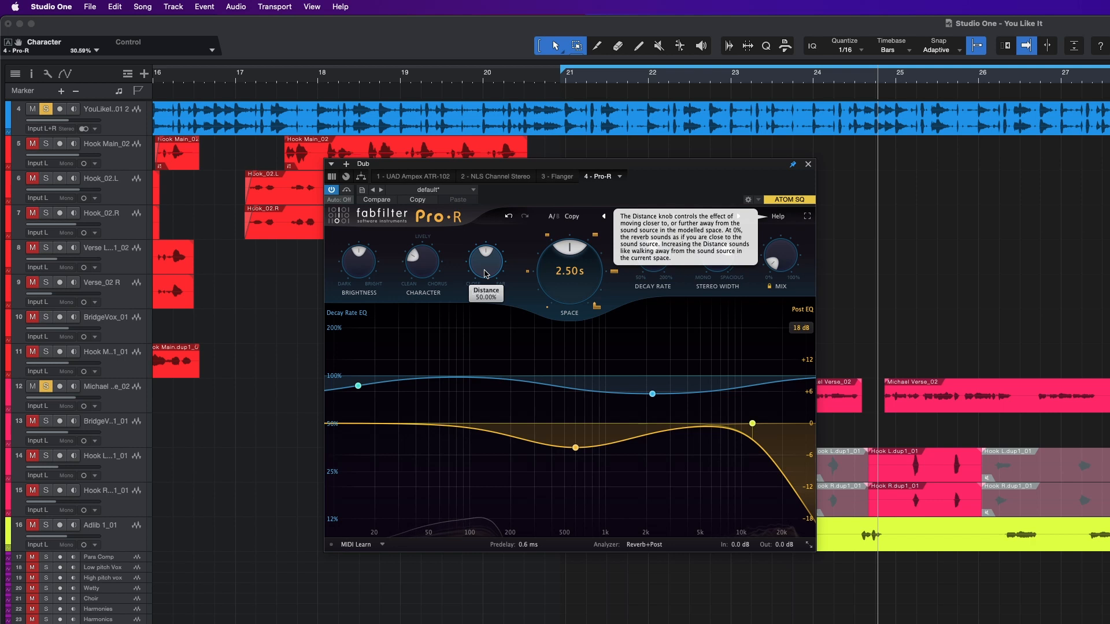
pyautogui.press('space')
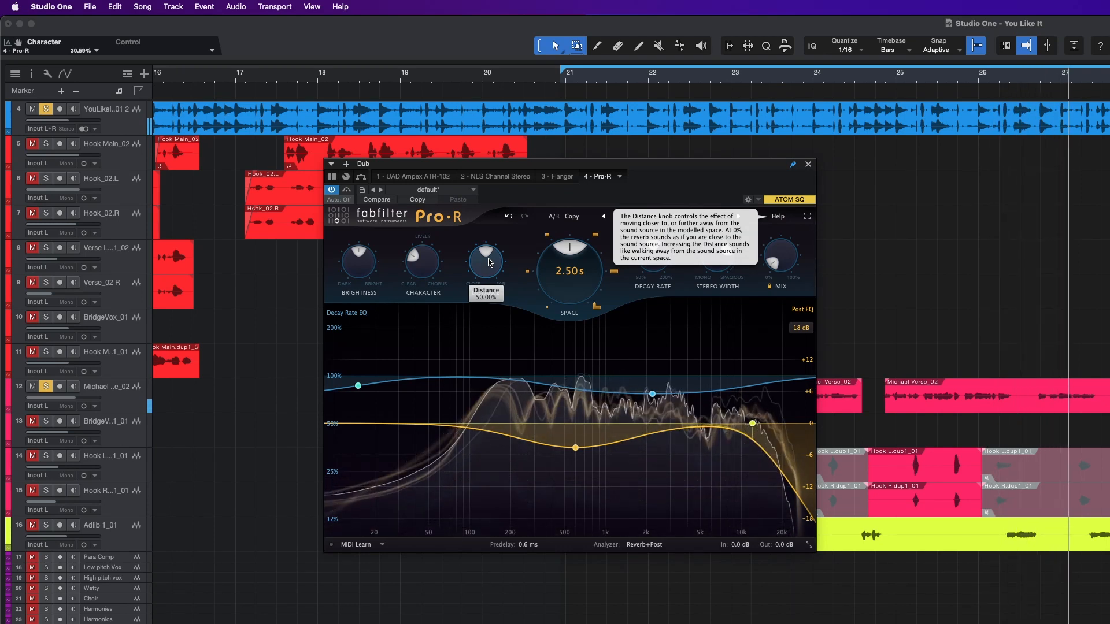
pyautogui.moveTo(488, 262); pyautogui.dragTo(497, 349)
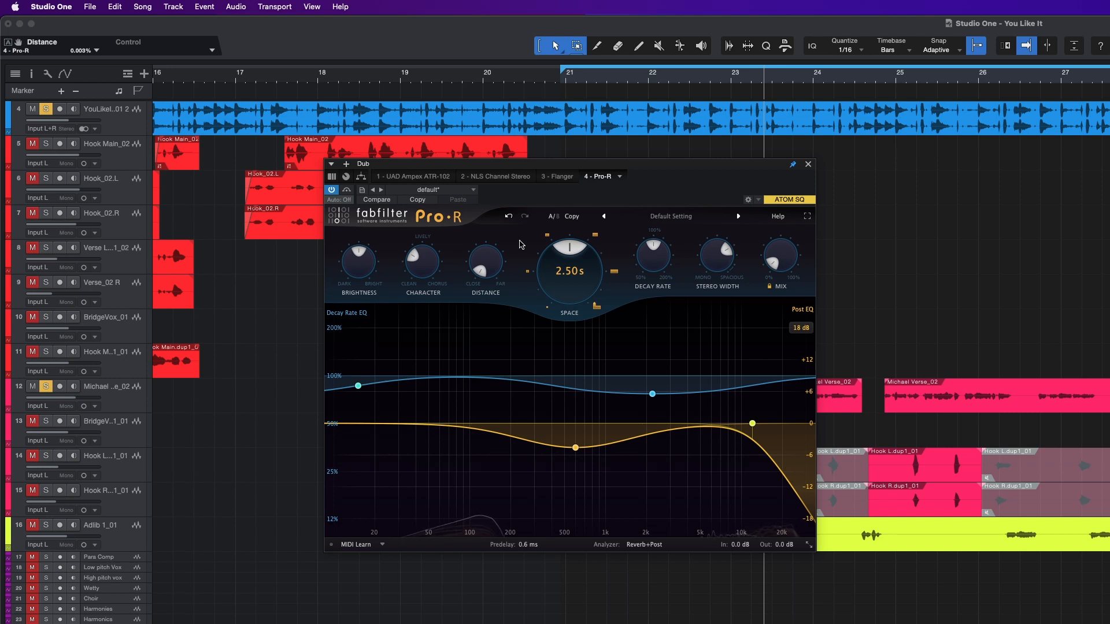
pyautogui.moveTo(484, 273)
pyautogui.press('space')
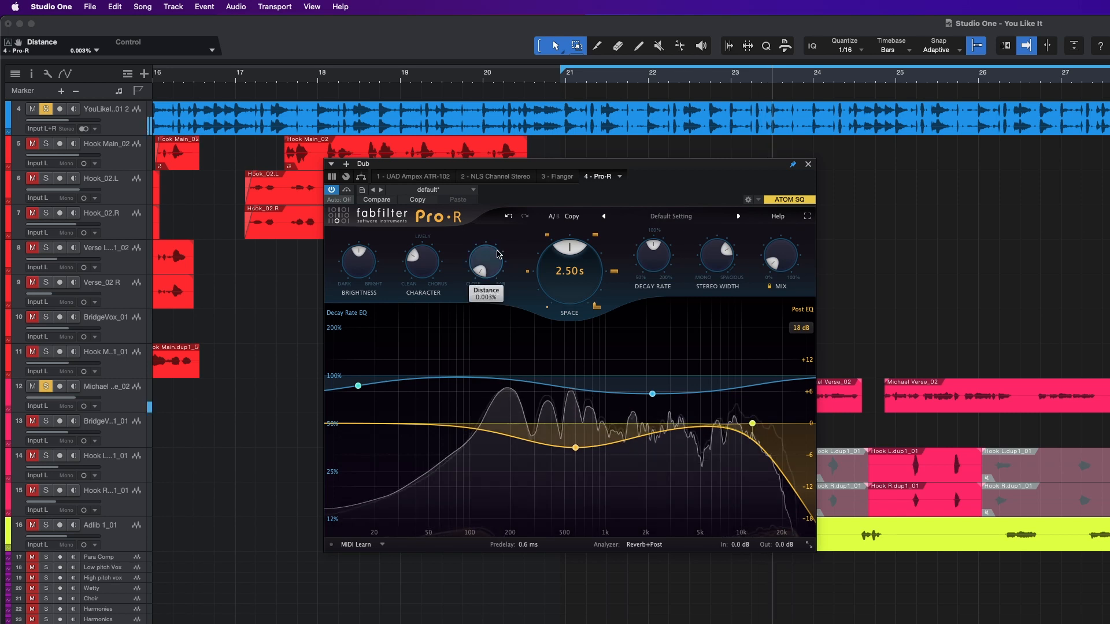
pyautogui.moveTo(484, 276)
pyautogui.mouseDown()
pyautogui.moveTo(484, 251)
pyautogui.moveTo(495, 275)
pyautogui.mouseUp()
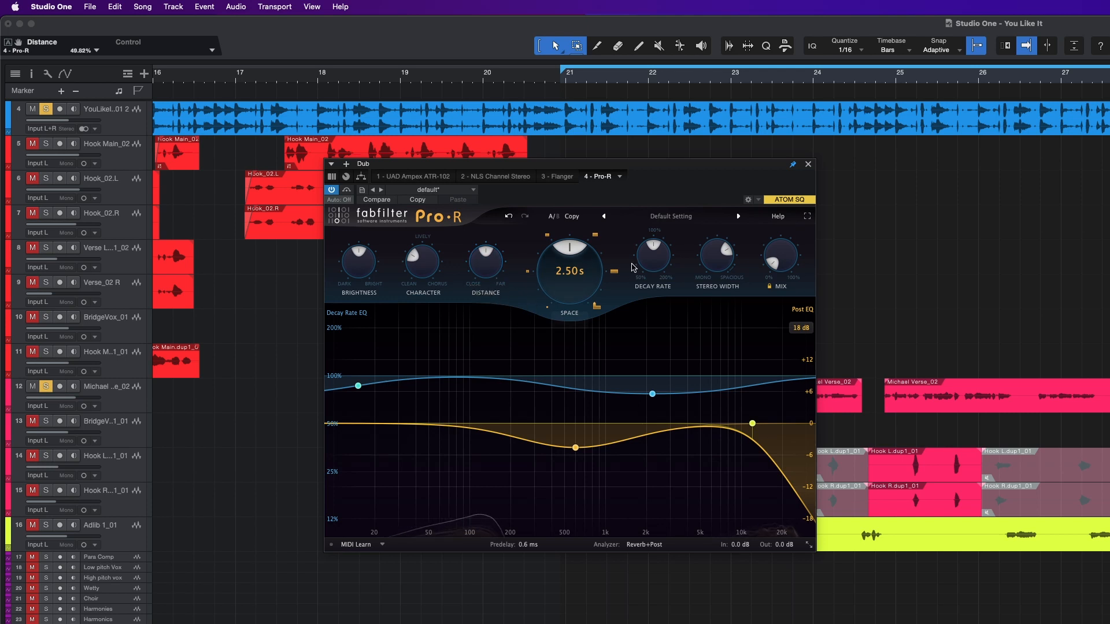
# Step: Lower the reverb's Space to about 2.03 s and down to 0.20 s during playback, and stop the song
pyautogui.moveTo(577, 280)
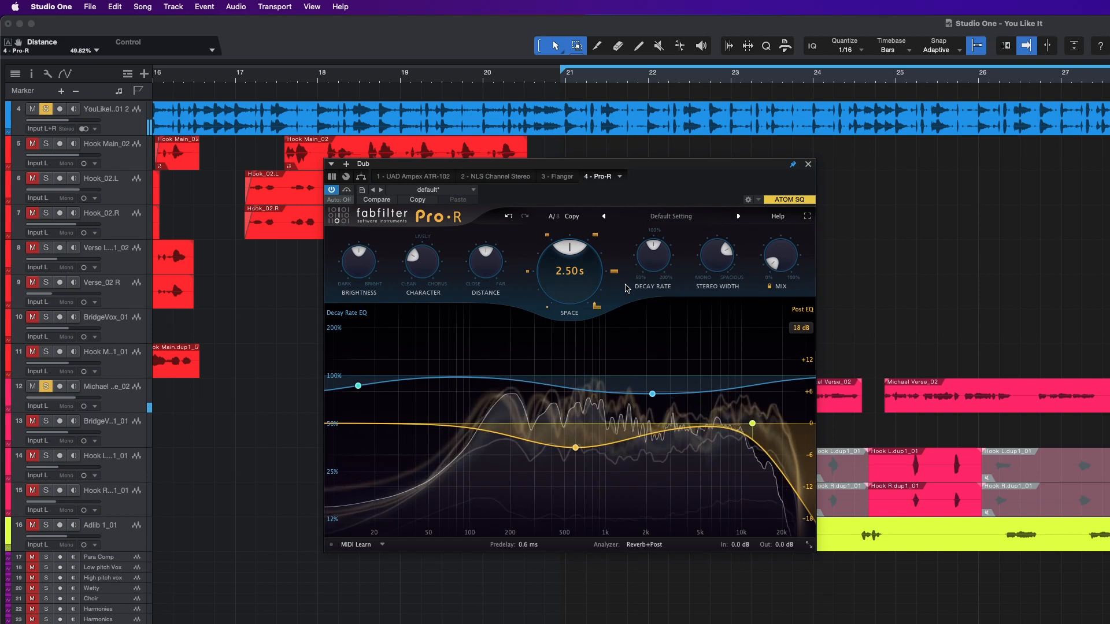
pyautogui.moveTo(560, 268); pyautogui.dragTo(557, 289)
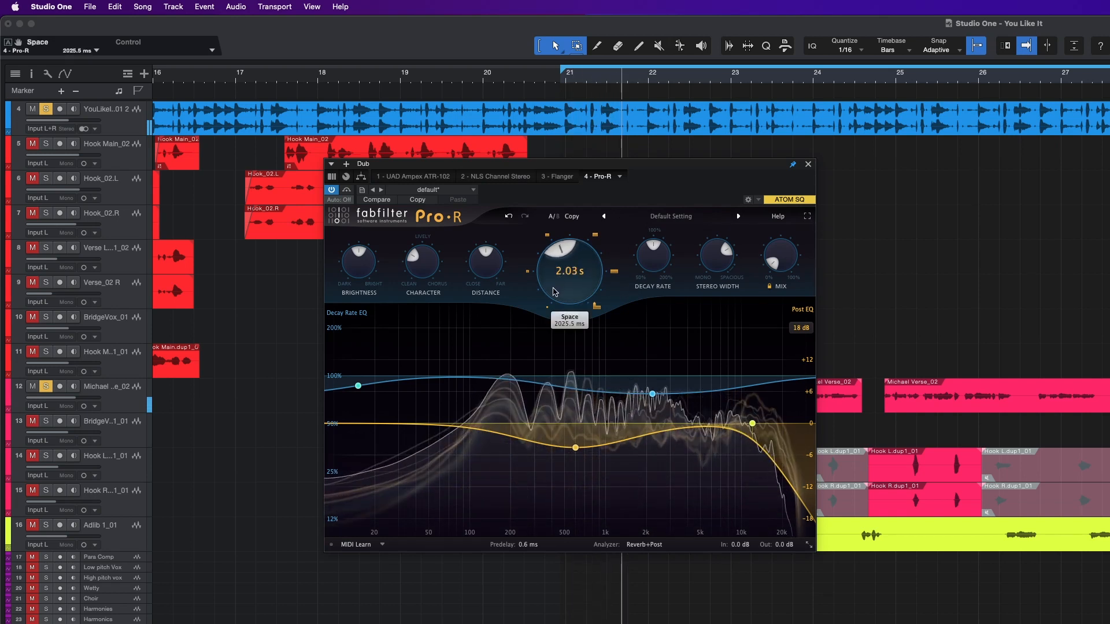
pyautogui.moveTo(554, 295); pyautogui.dragTo(550, 357)
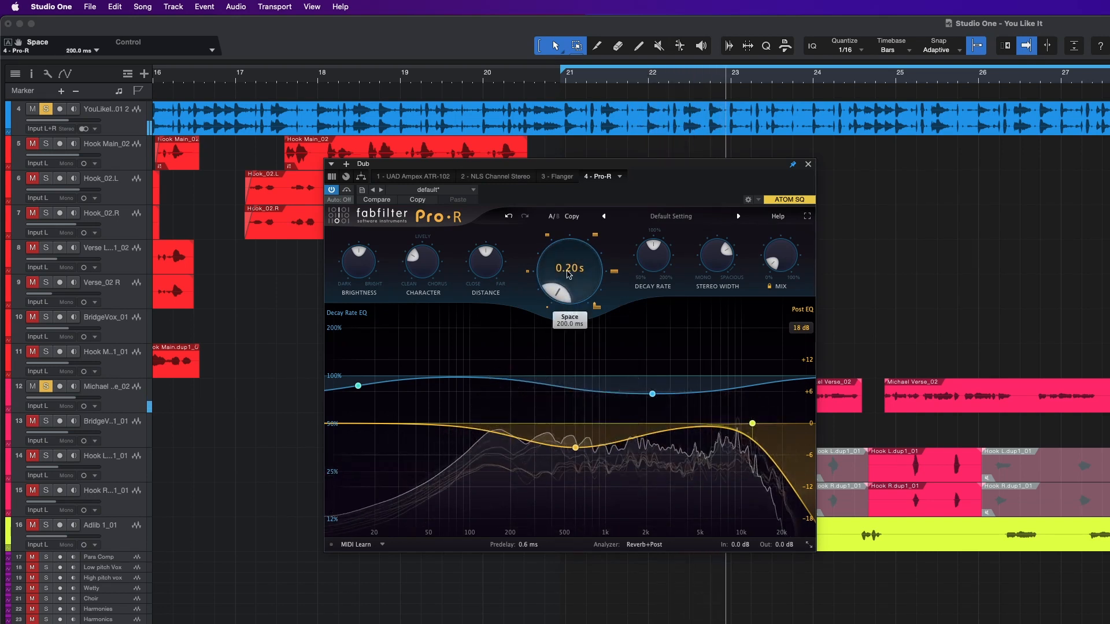
pyautogui.moveTo(569, 275)
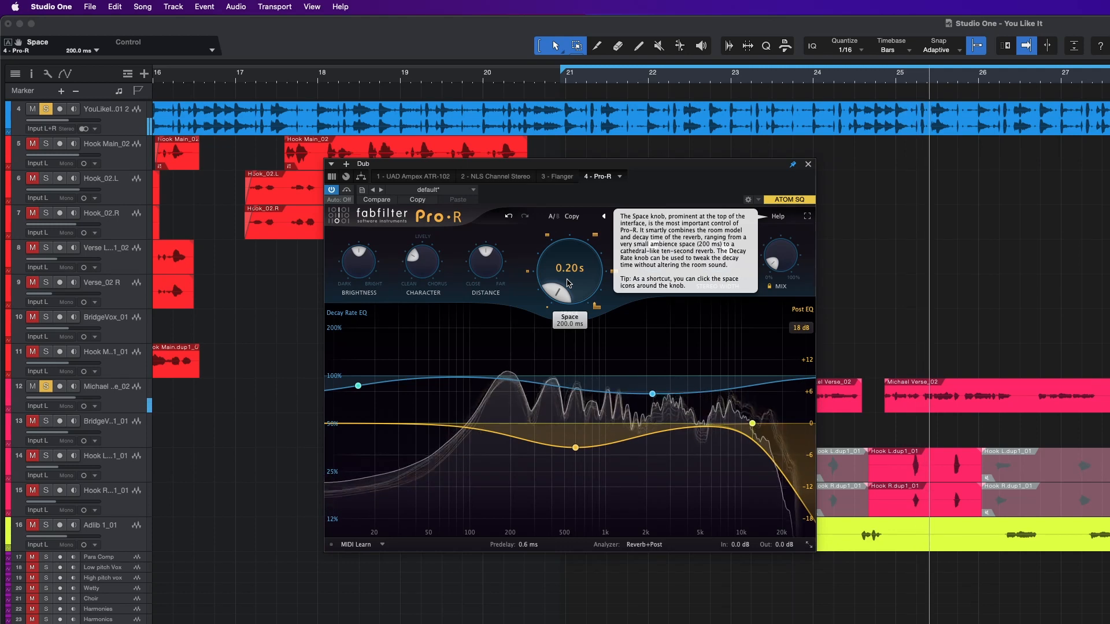
pyautogui.press('space')
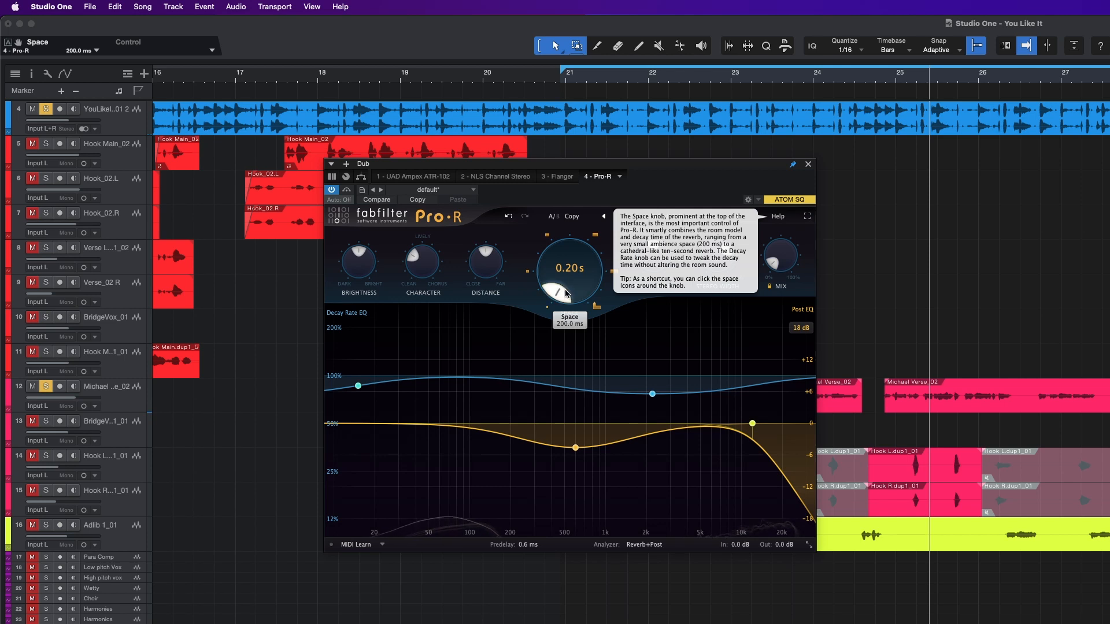
# Step: Play the song while raising the reverb's Space through about 1.8 s, 3.2 s and 5.2 s to 10 s
pyautogui.press('space')
pyautogui.moveTo(567, 292); pyautogui.dragTo(550, 256)
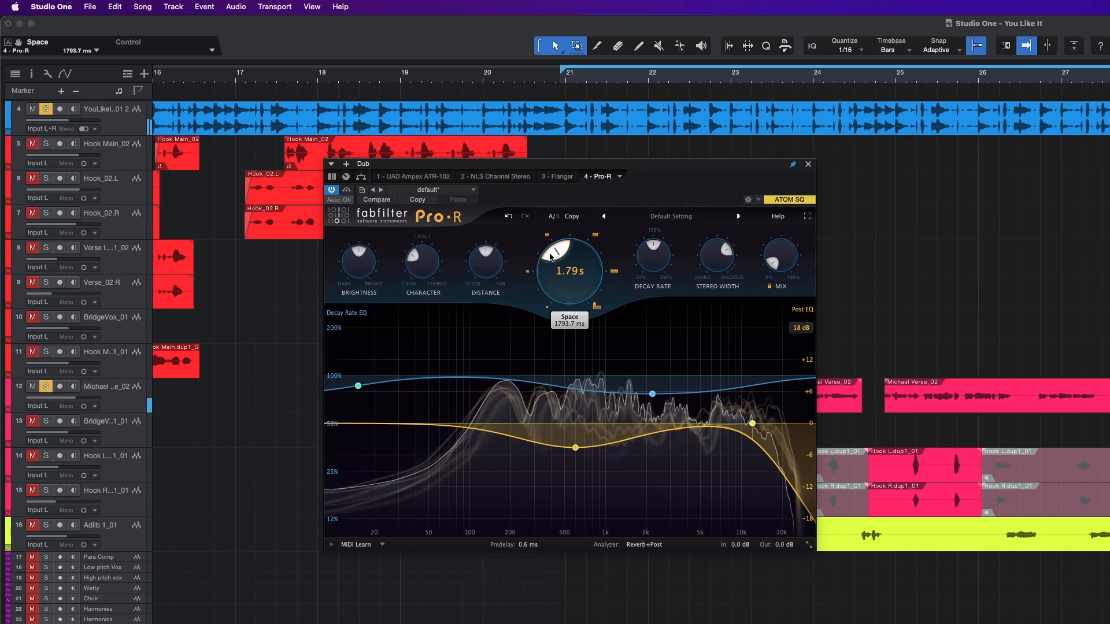
pyautogui.moveTo(551, 256); pyautogui.dragTo(575, 250)
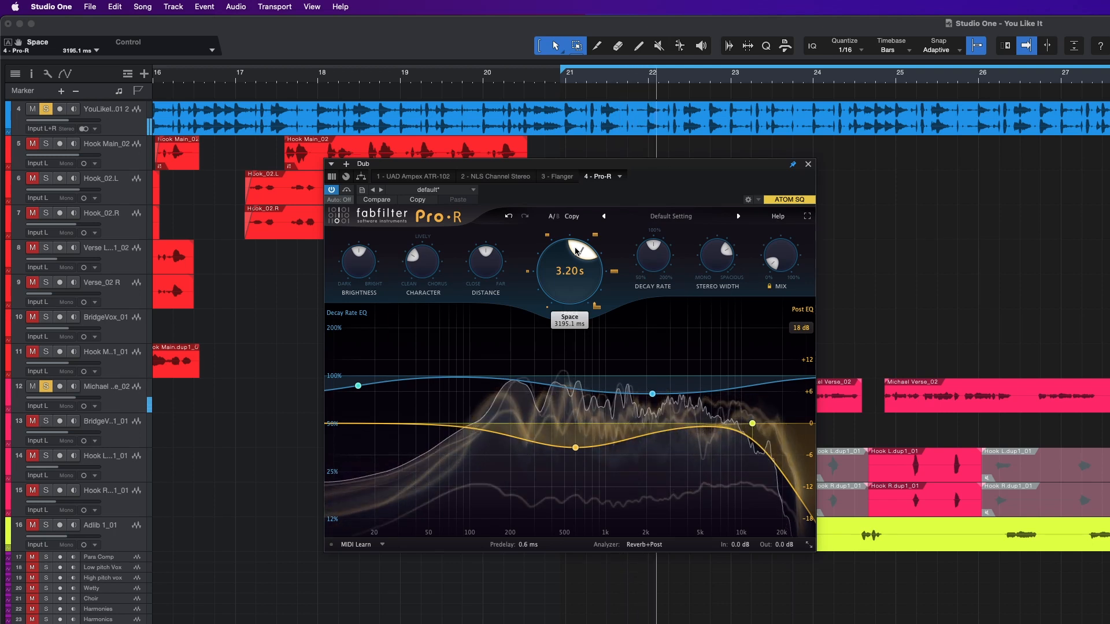
pyautogui.moveTo(584, 255); pyautogui.dragTo(592, 271)
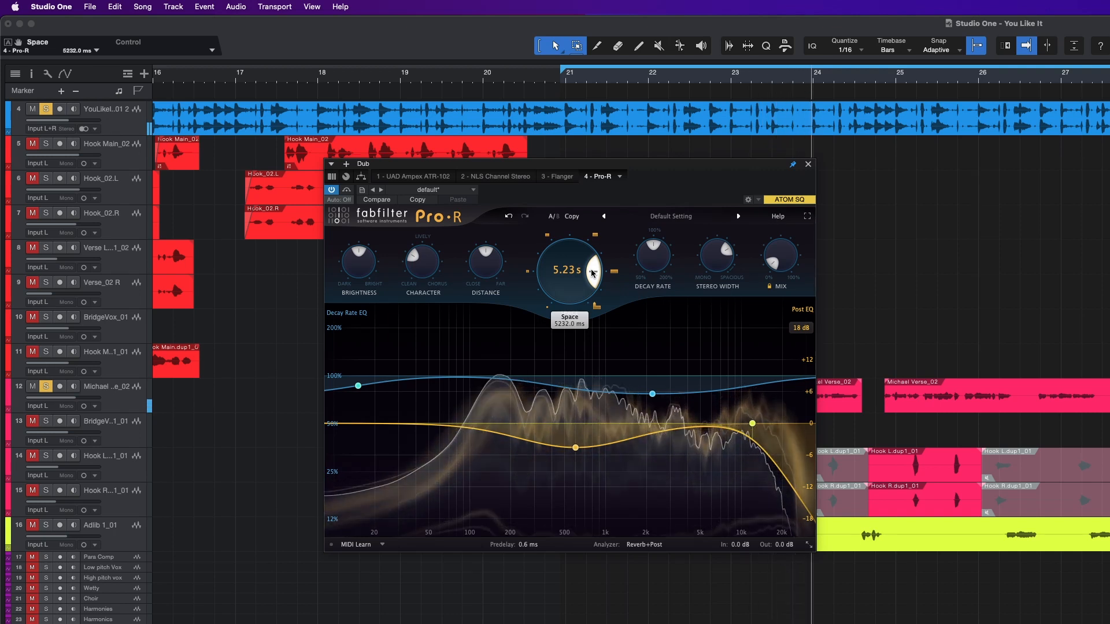
pyautogui.moveTo(593, 272); pyautogui.dragTo(589, 303)
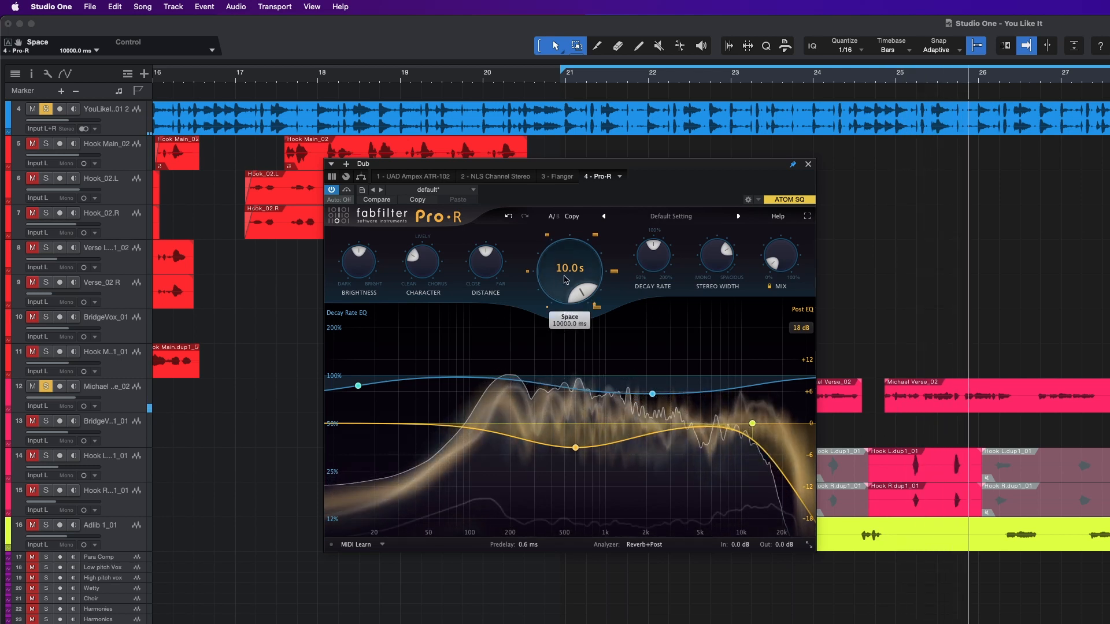
pyautogui.moveTo(559, 281)
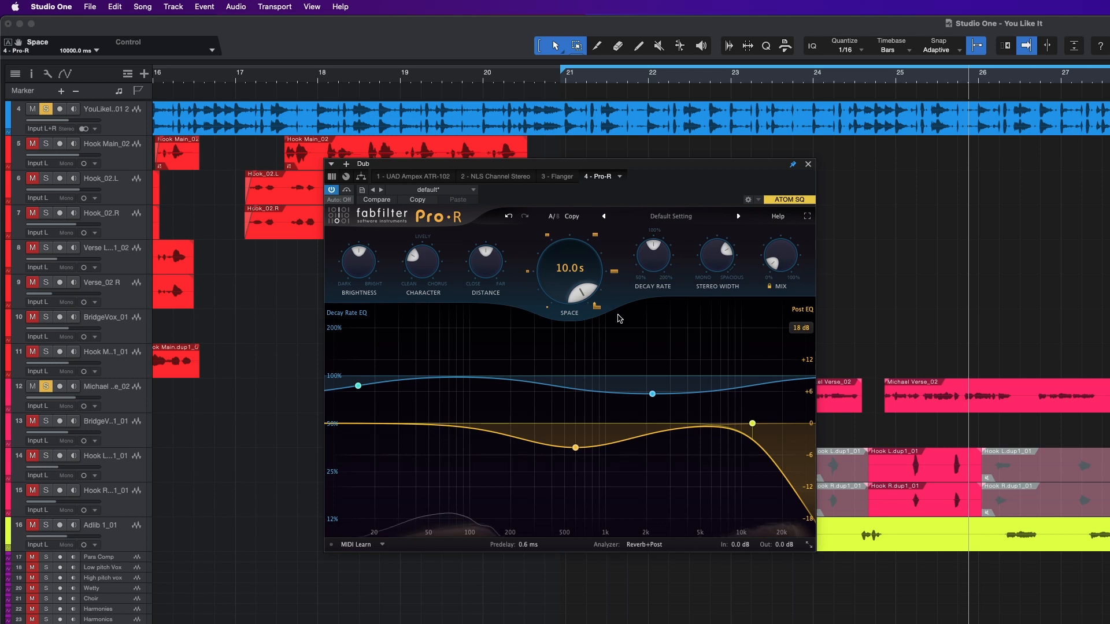
# Step: Reduce the reverb's Space to about 1.82 s, resume playback, and set Space to about 2.52 s
pyautogui.moveTo(575, 289); pyautogui.dragTo(559, 349)
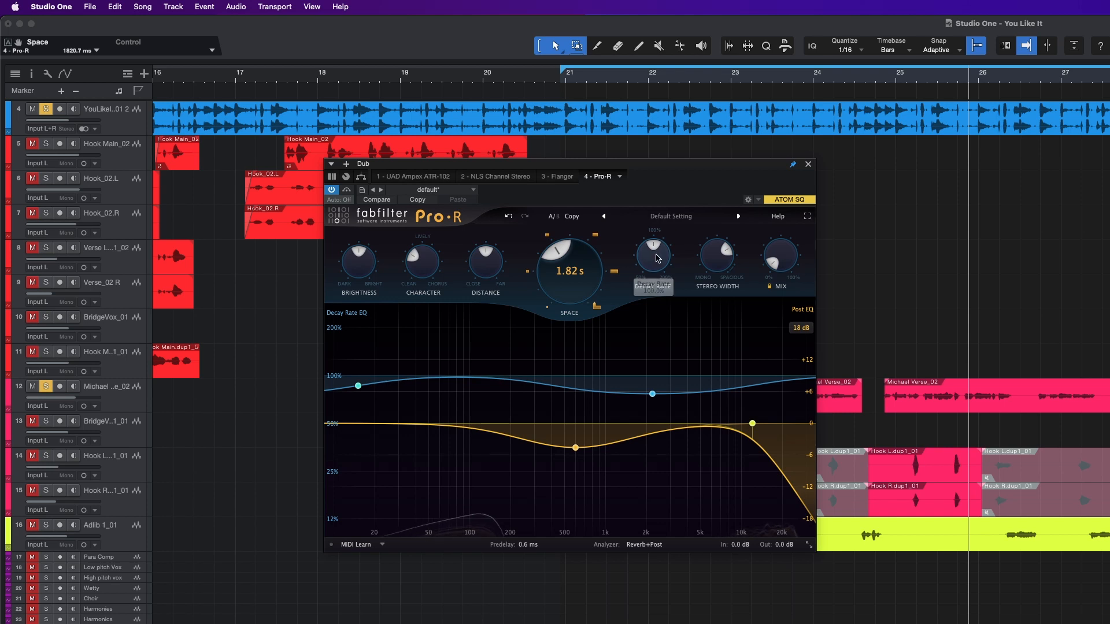
pyautogui.press('space')
pyautogui.moveTo(657, 259)
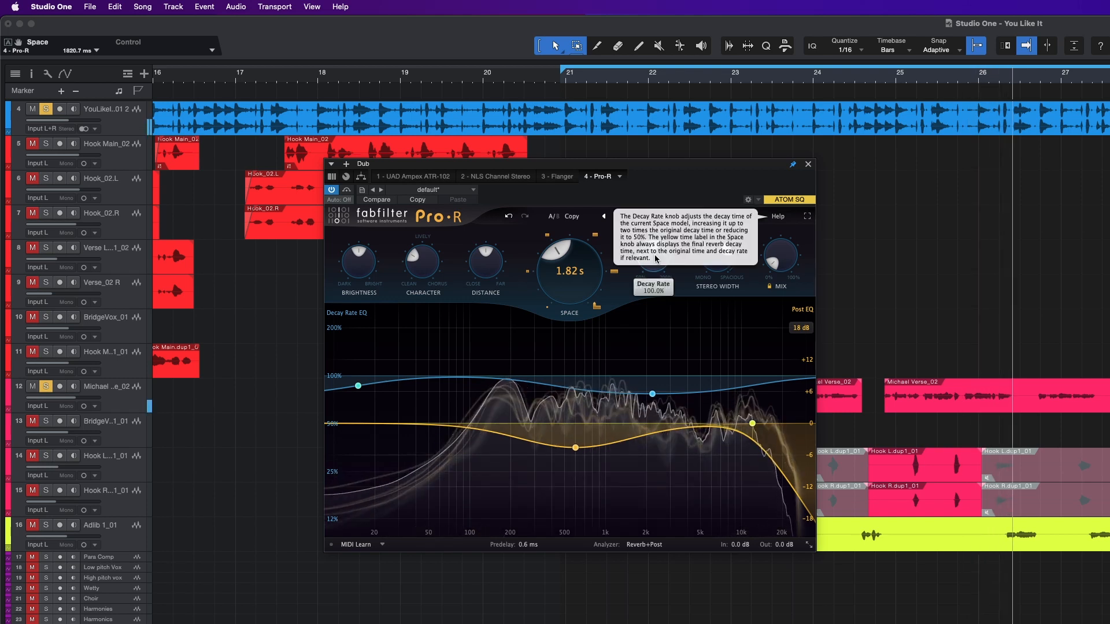
pyautogui.moveTo(593, 259); pyautogui.dragTo(593, 242)
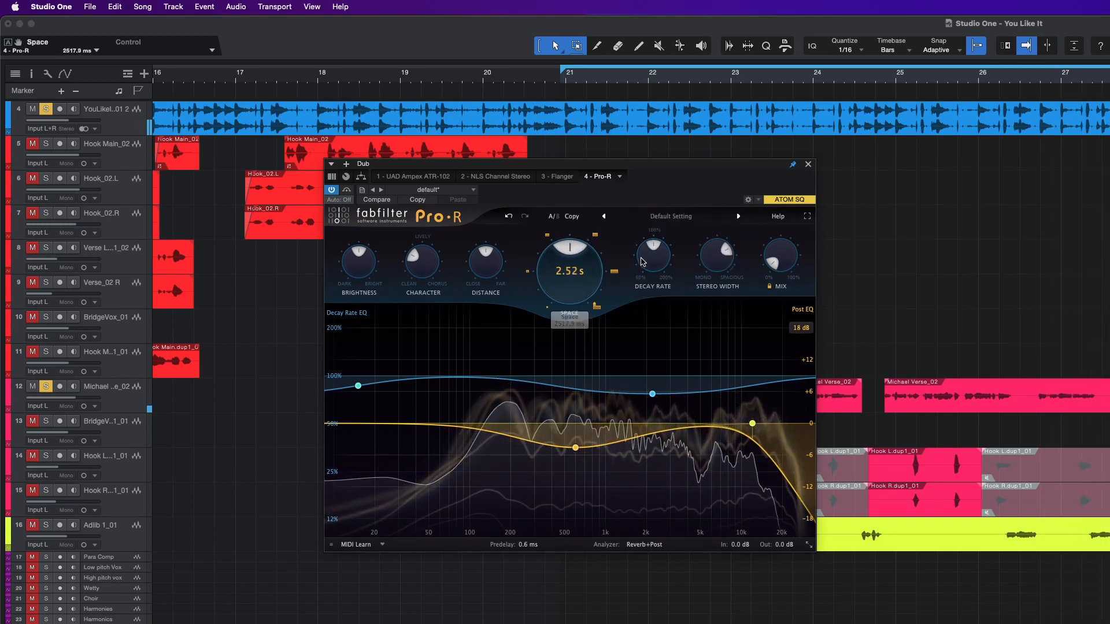
# Step: Audition the reverb's Decay Rate at 50% and about 102% during playback, and settle it at about 97%
pyautogui.moveTo(658, 258)
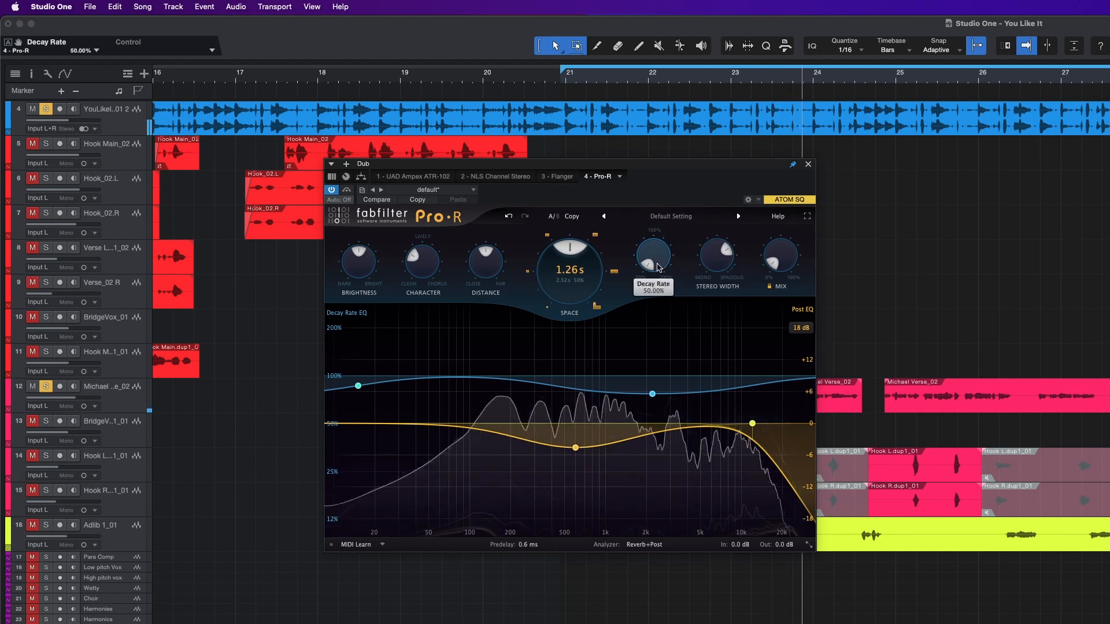
pyautogui.moveTo(658, 266); pyautogui.dragTo(659, 191)
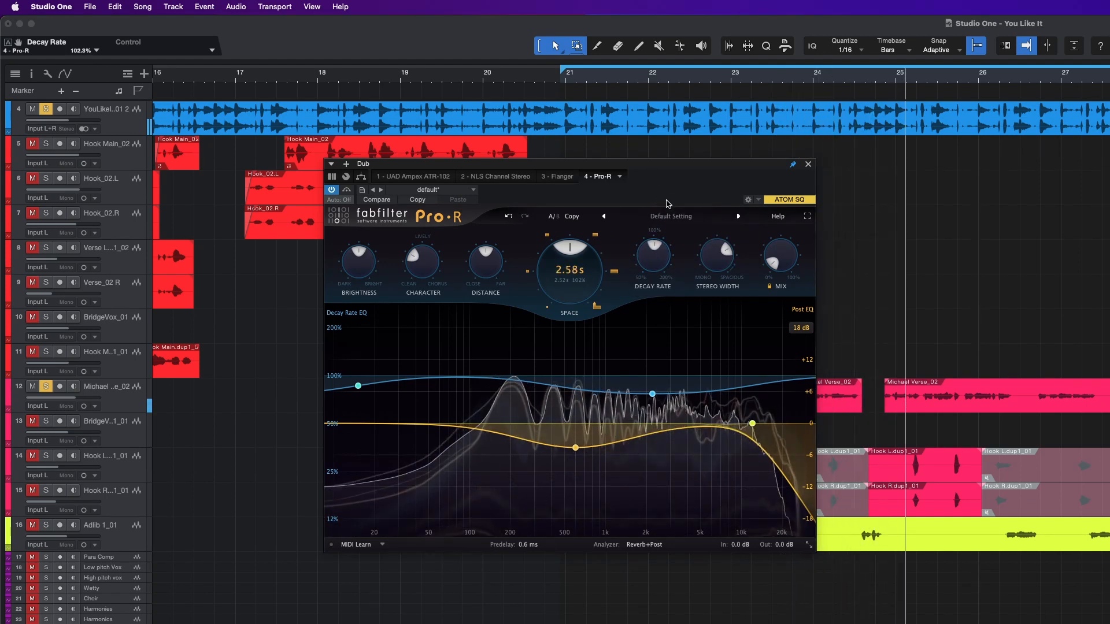
pyautogui.moveTo(648, 265)
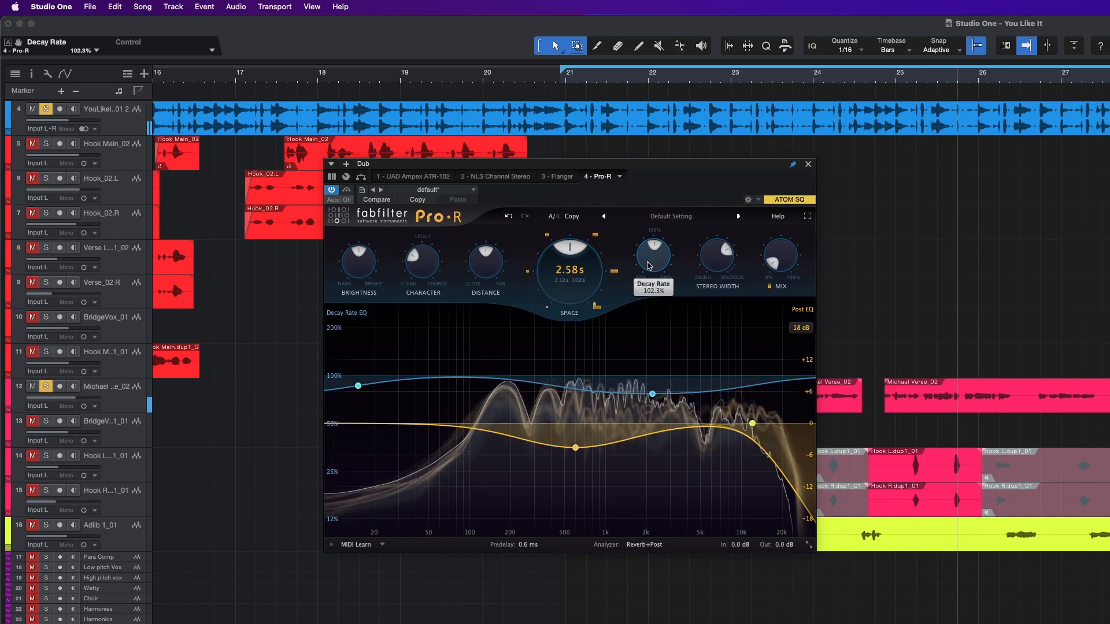
pyautogui.moveTo(649, 264); pyautogui.dragTo(665, 192)
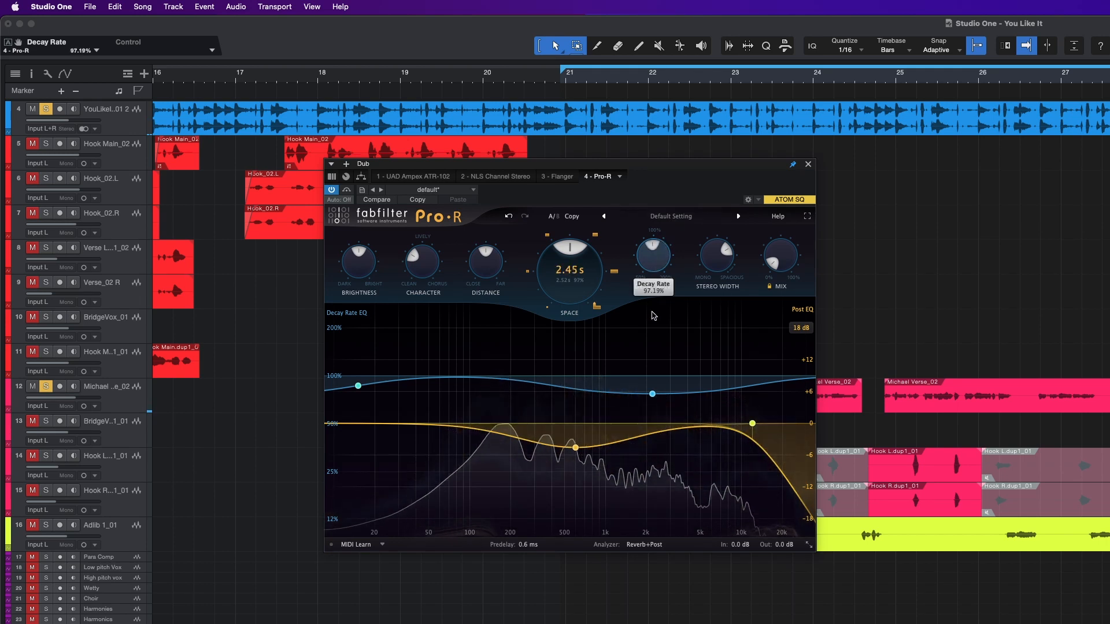
# Step: Audition the reverb's Stereo Width at 120% and 0% during playback, and set it to 55%
pyautogui.moveTo(727, 253)
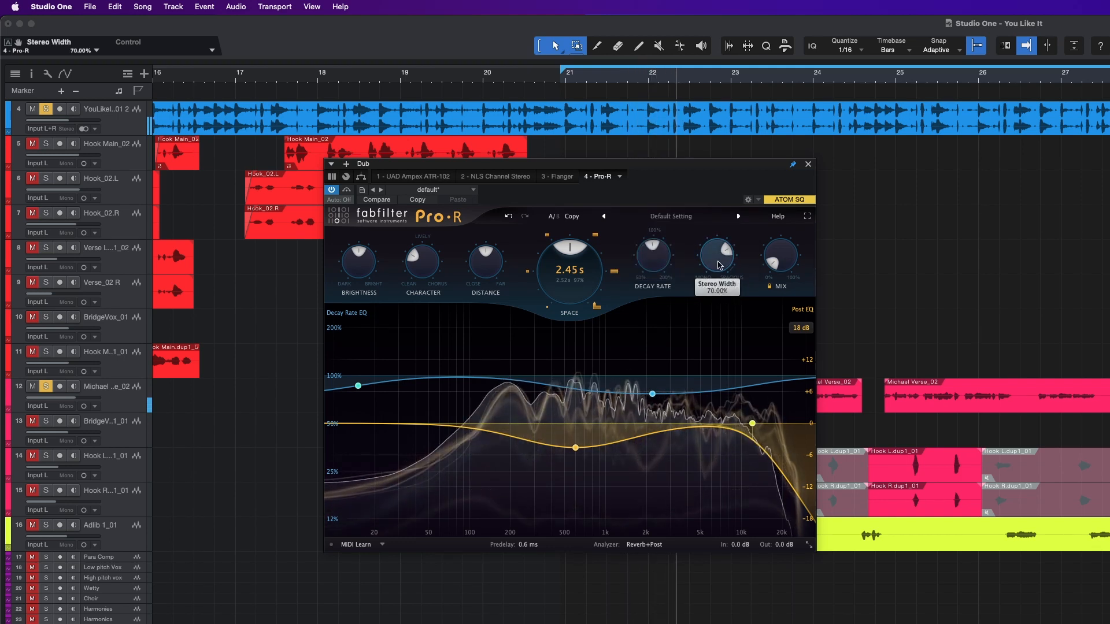
pyautogui.moveTo(724, 240); pyautogui.dragTo(721, 195)
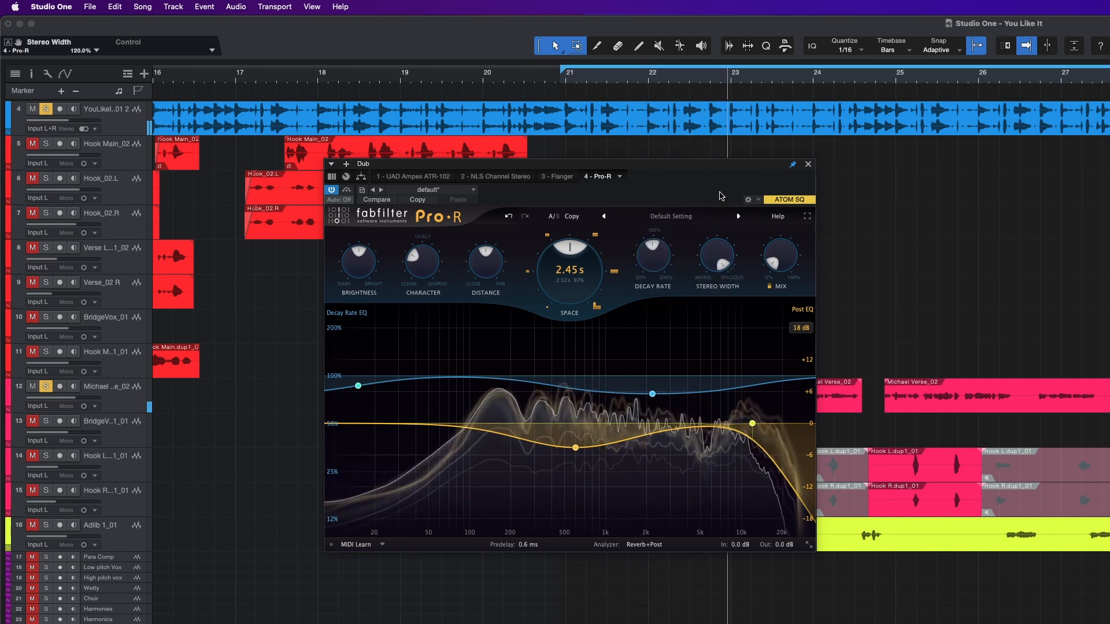
pyautogui.moveTo(719, 258)
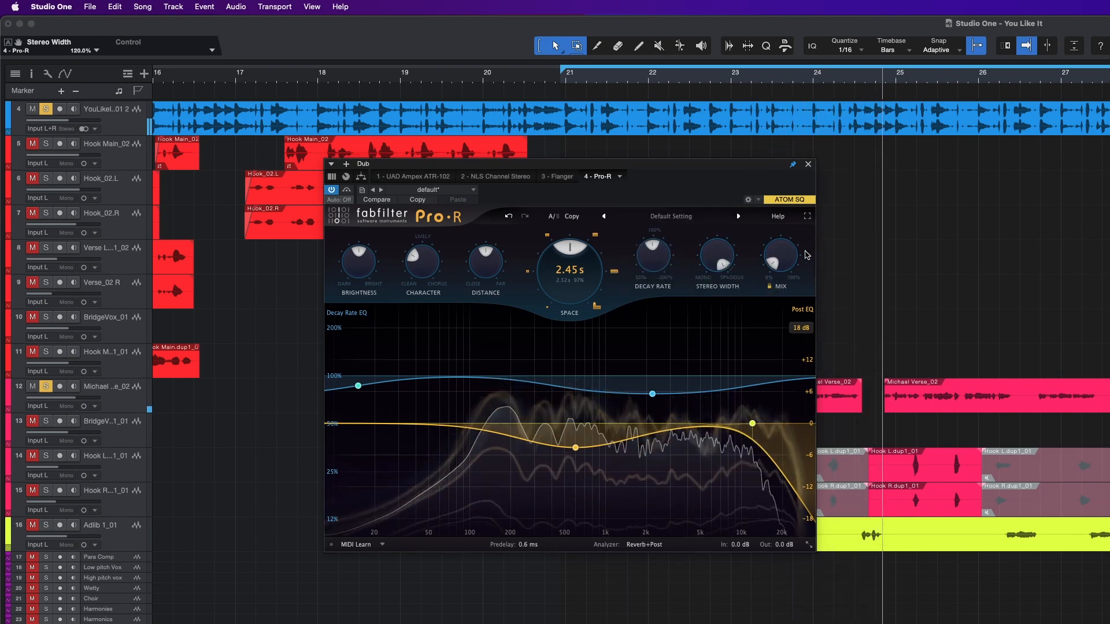
pyautogui.moveTo(717, 254); pyautogui.dragTo(740, 405)
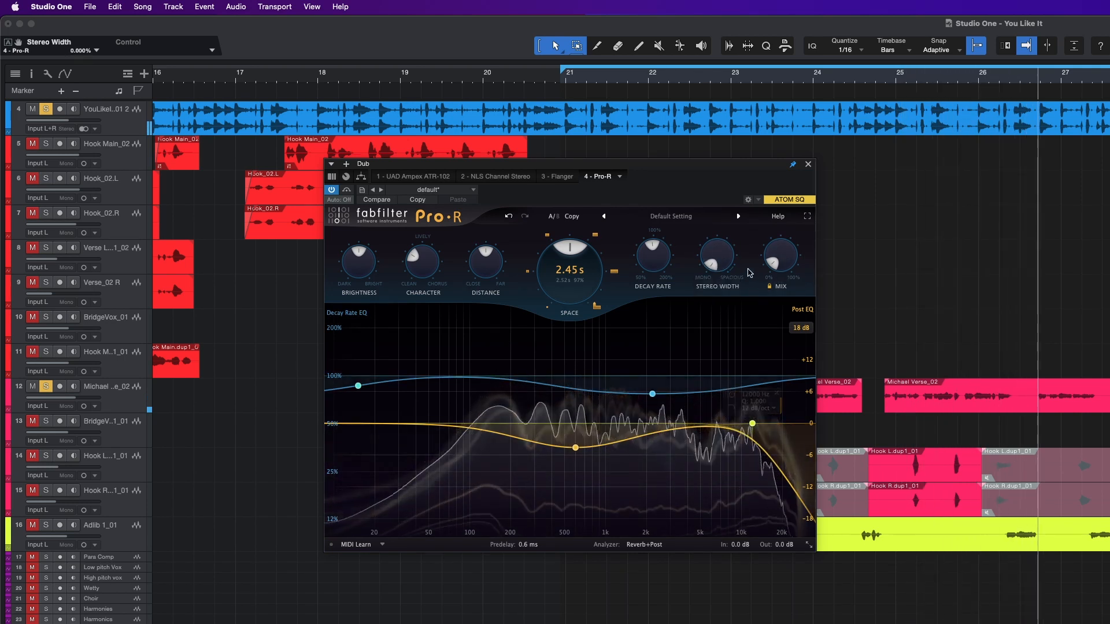
pyautogui.moveTo(717, 265)
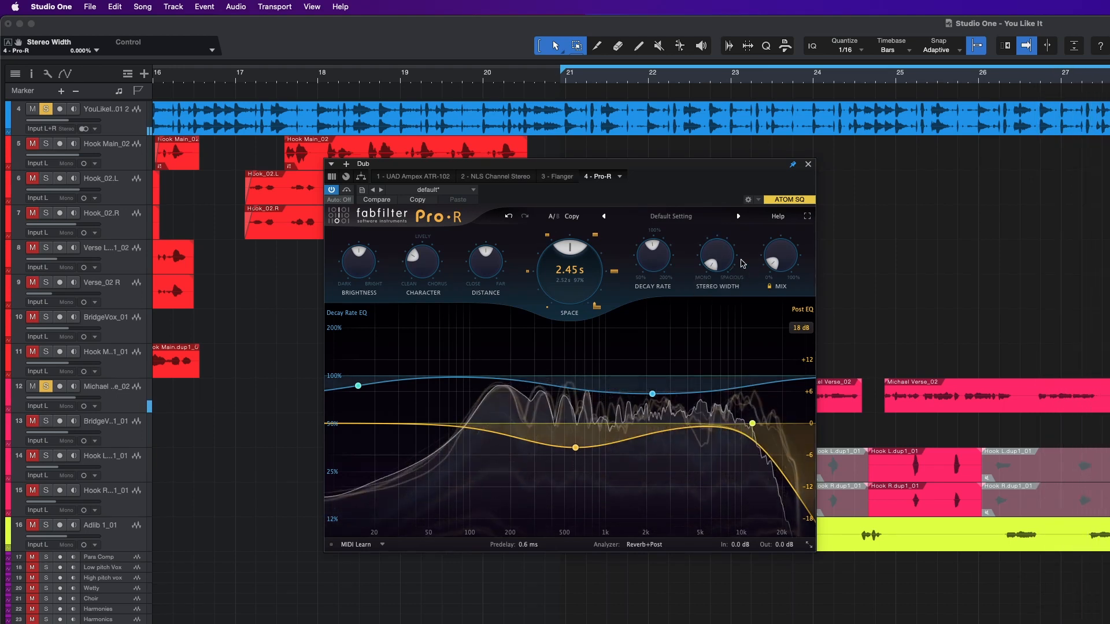
pyautogui.moveTo(717, 257); pyautogui.dragTo(704, 234)
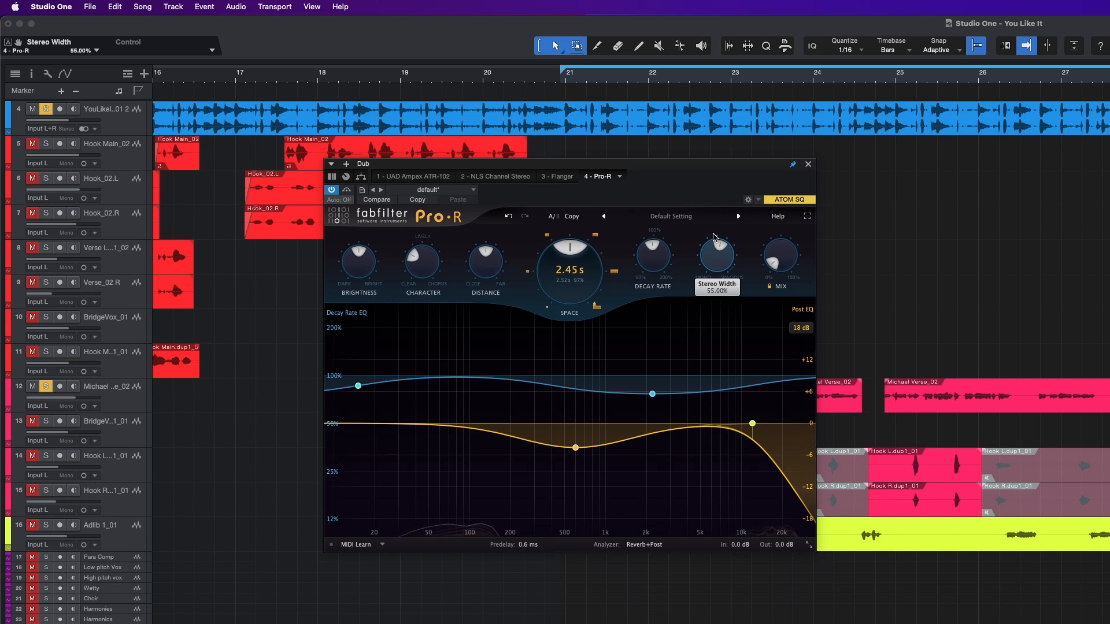
# Step: Browse the reverb's preset categories, from Ambience through Tempo Synced, without loading a preset
pyautogui.click(686, 219)
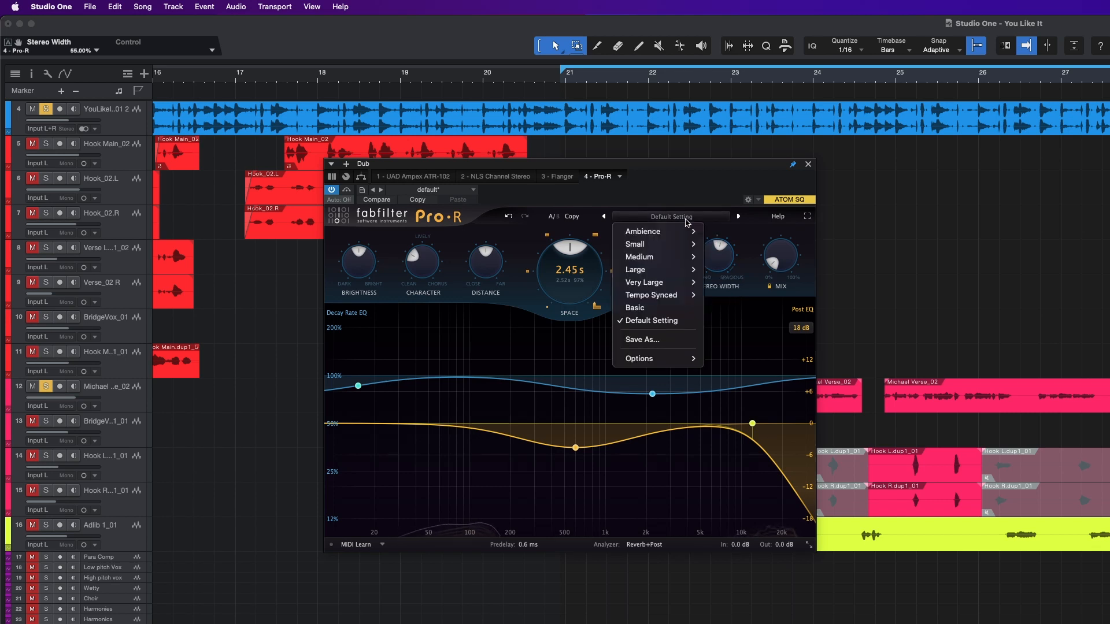
pyautogui.moveTo(678, 233)
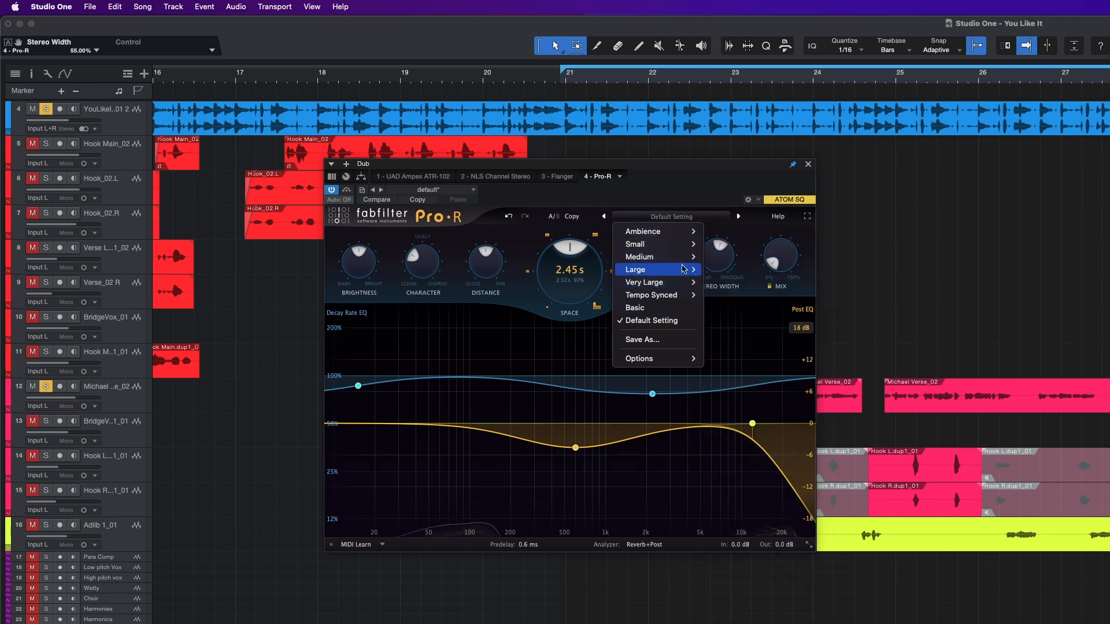
pyautogui.click(689, 197)
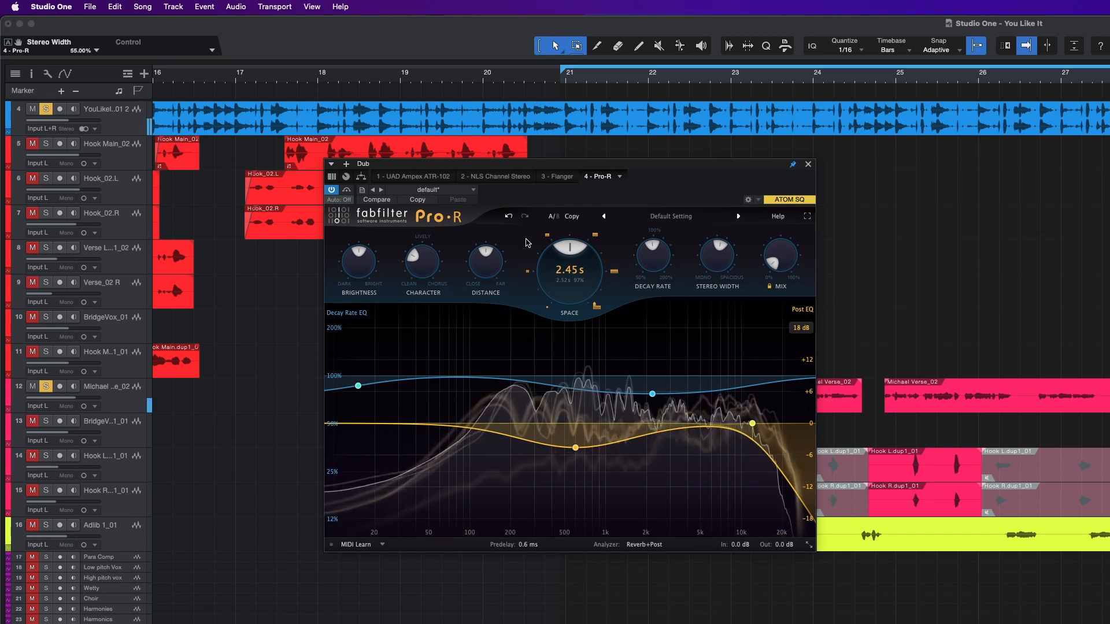
# Step: Audition the reverb's Space at about 1.71 s and 2.24 s, settle it at about 2.16 s, and raise Brightness to about 68%
pyautogui.moveTo(566, 257); pyautogui.dragTo(566, 290)
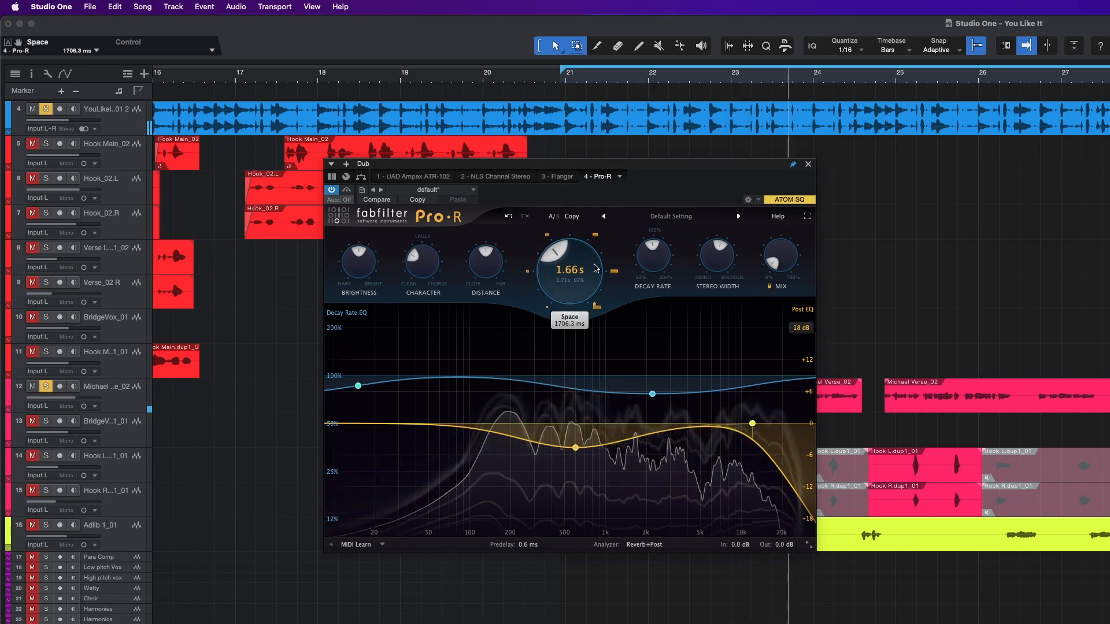
pyautogui.moveTo(572, 280); pyautogui.dragTo(571, 264)
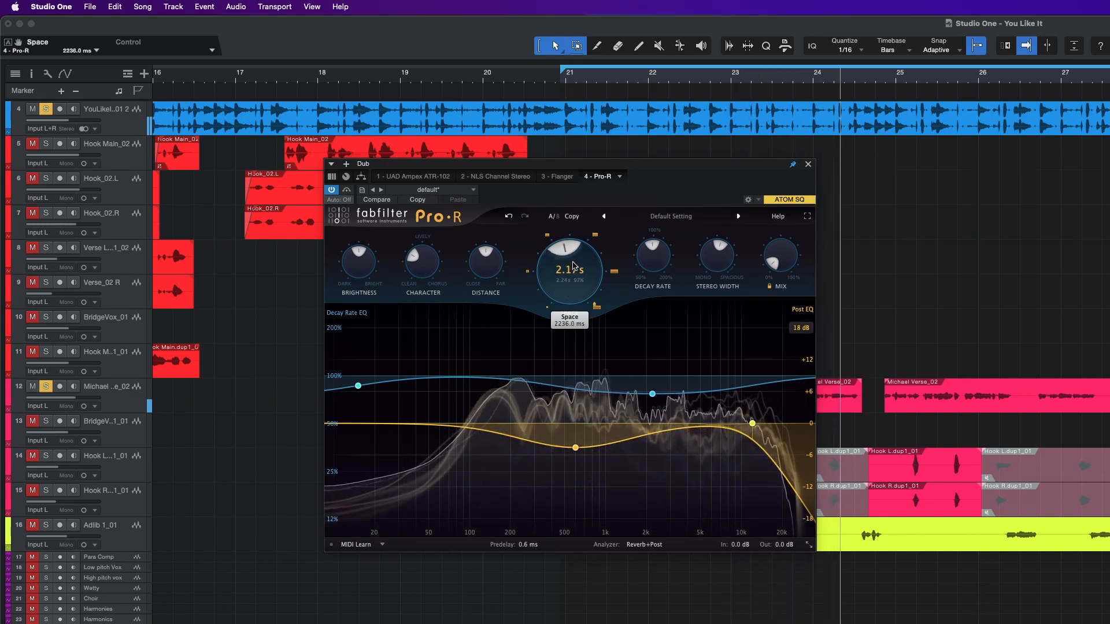
pyautogui.moveTo(573, 281); pyautogui.dragTo(572, 288)
pyautogui.moveTo(349, 264); pyautogui.dragTo(348, 243)
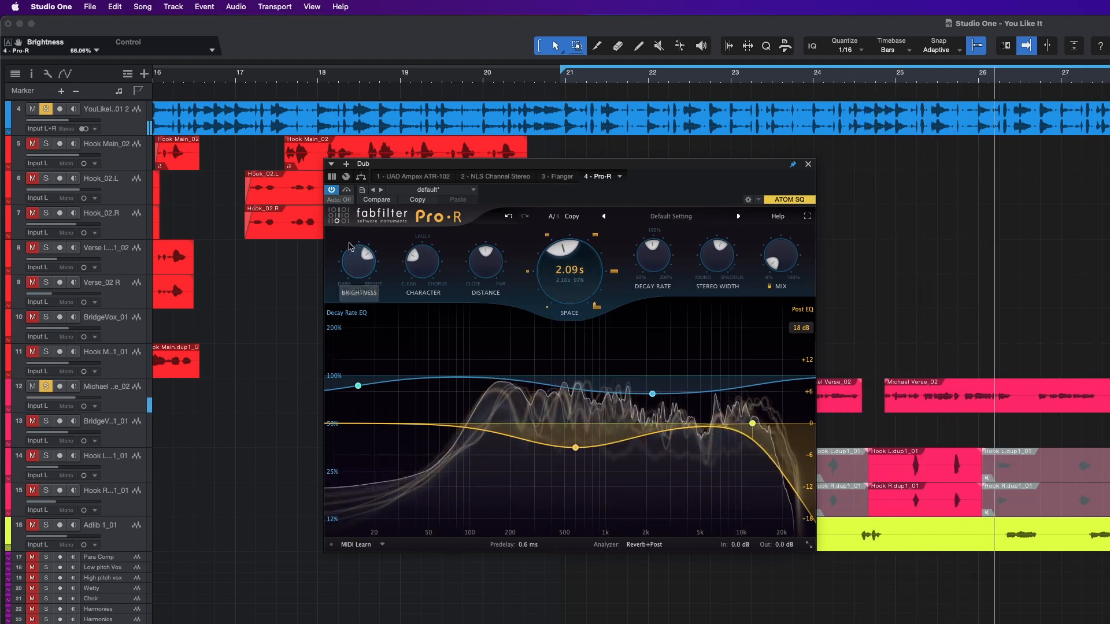
# Step: Raise the reverb's Character to about 58% and reduce its Distance to about 40% during playback
pyautogui.moveTo(417, 272); pyautogui.dragTo(420, 267)
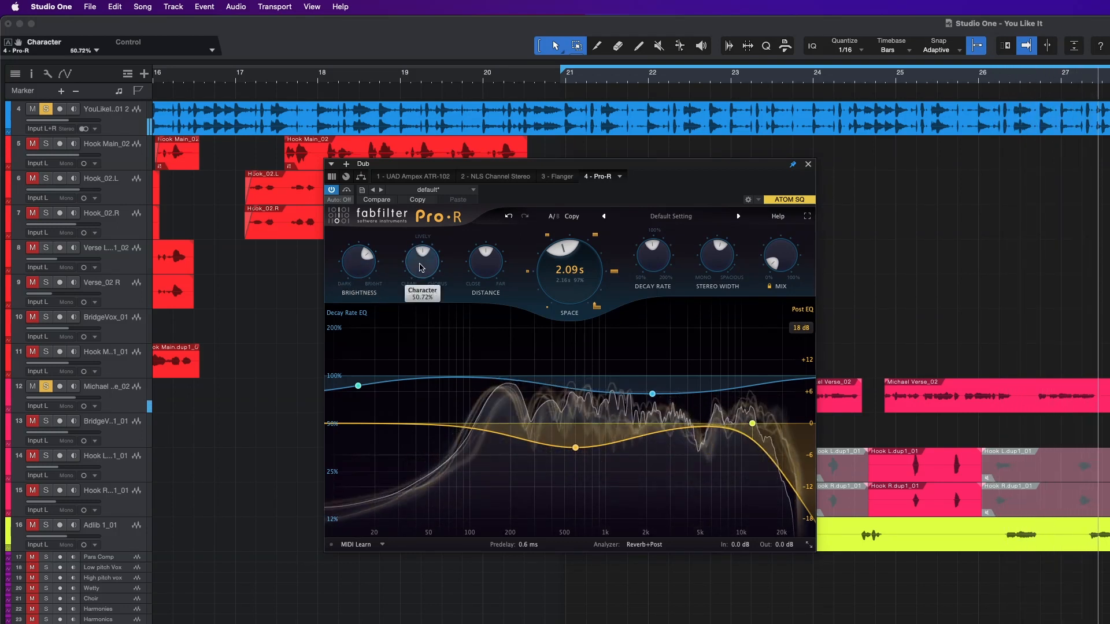
pyautogui.moveTo(421, 267); pyautogui.dragTo(422, 249)
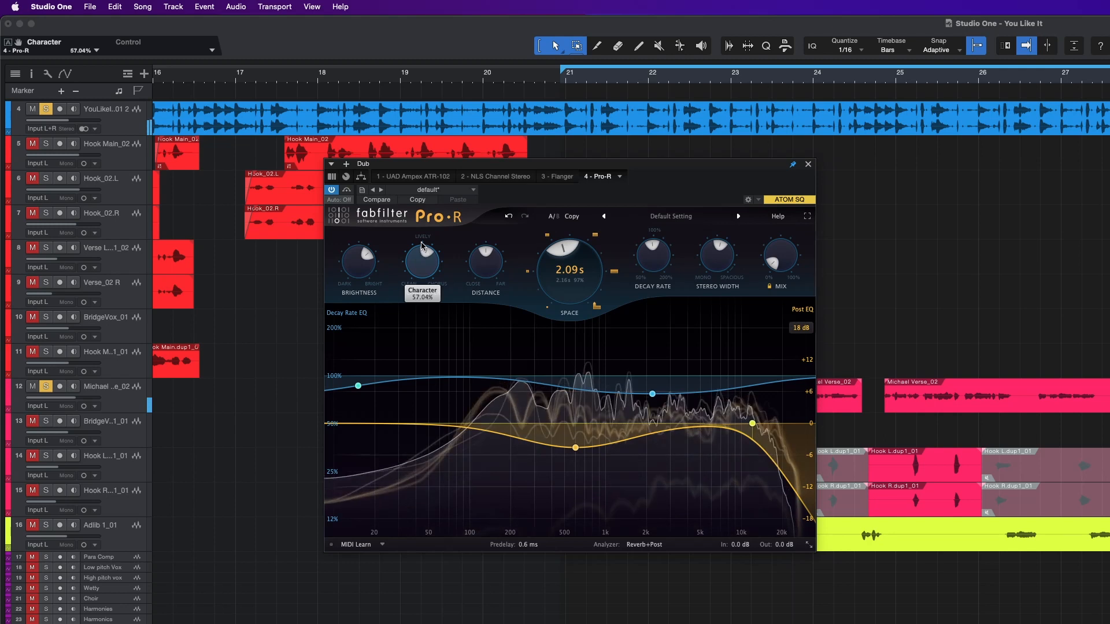
pyautogui.moveTo(424, 262); pyautogui.dragTo(424, 259)
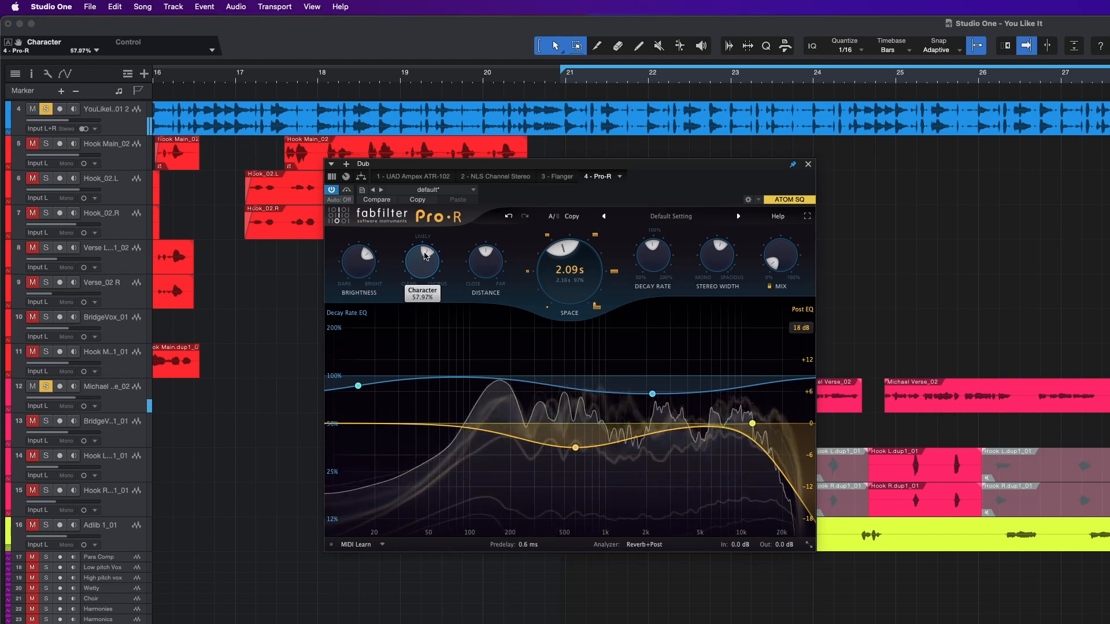
pyautogui.moveTo(494, 265); pyautogui.dragTo(489, 290)
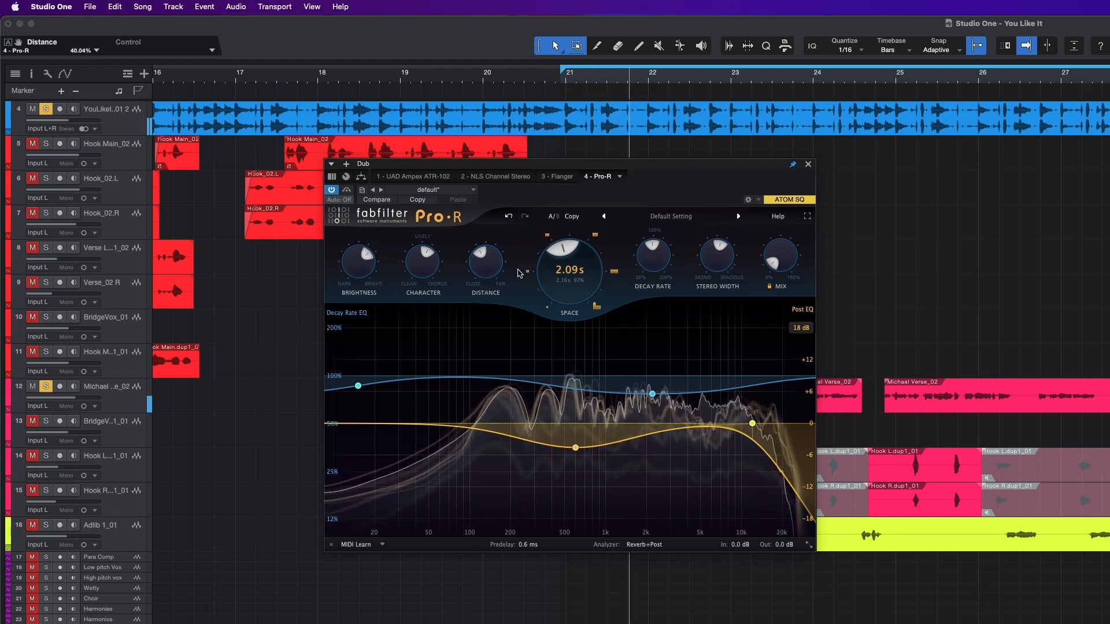
pyautogui.click(473, 265)
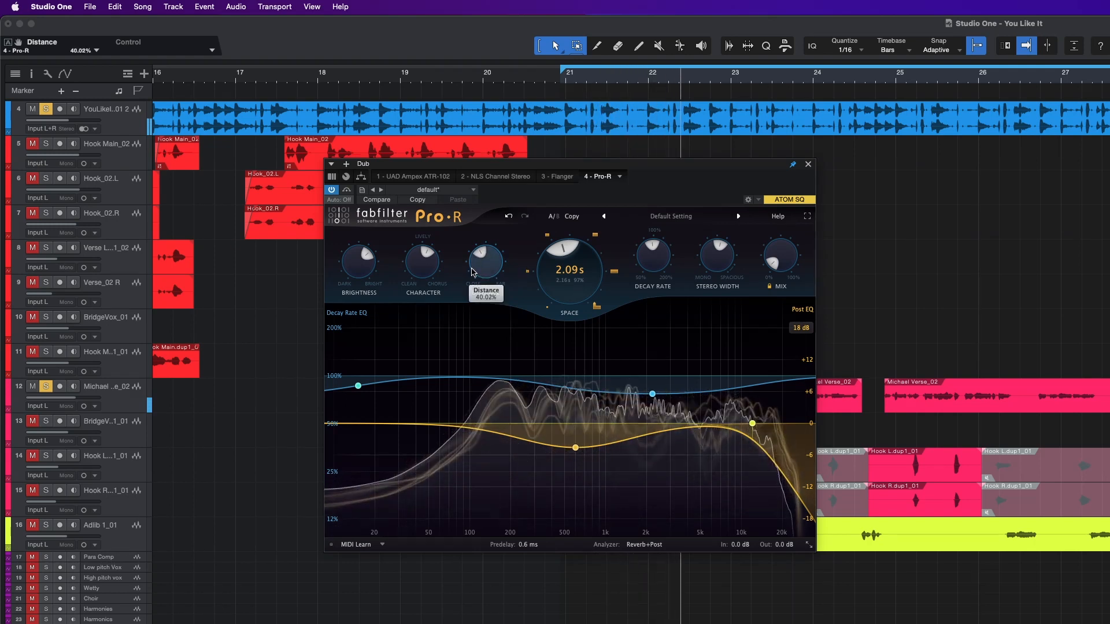
# Step: Refine the reverb during playback with Space at about 2.02 s, Stereo Width at about 67%, and Decay Rate at about 94%
pyautogui.moveTo(555, 272); pyautogui.dragTo(650, 255)
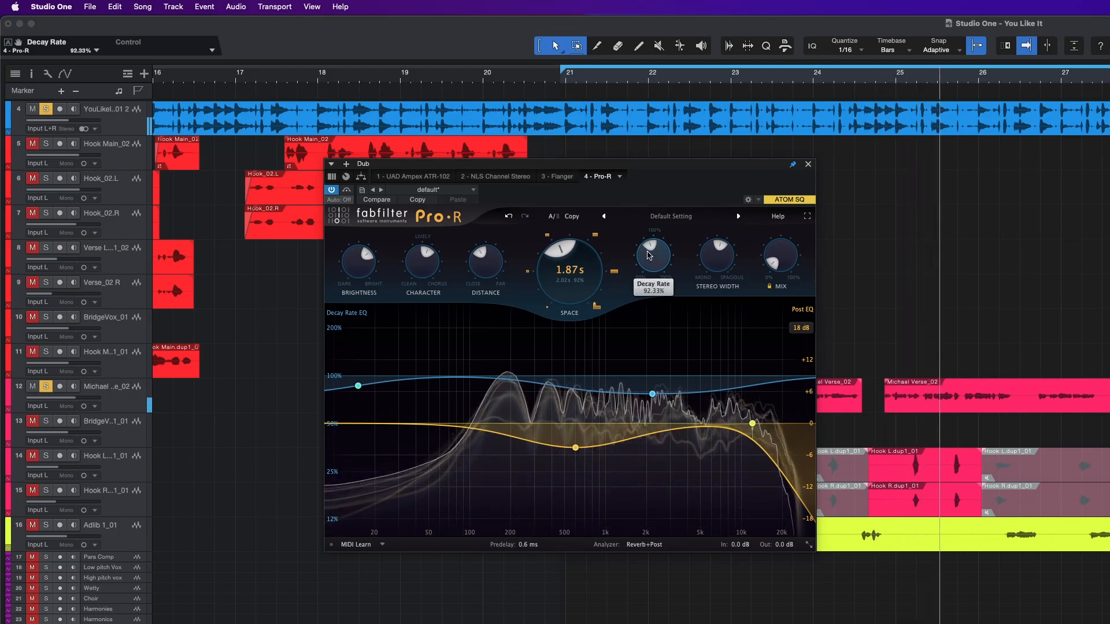
pyautogui.moveTo(650, 256); pyautogui.dragTo(644, 263)
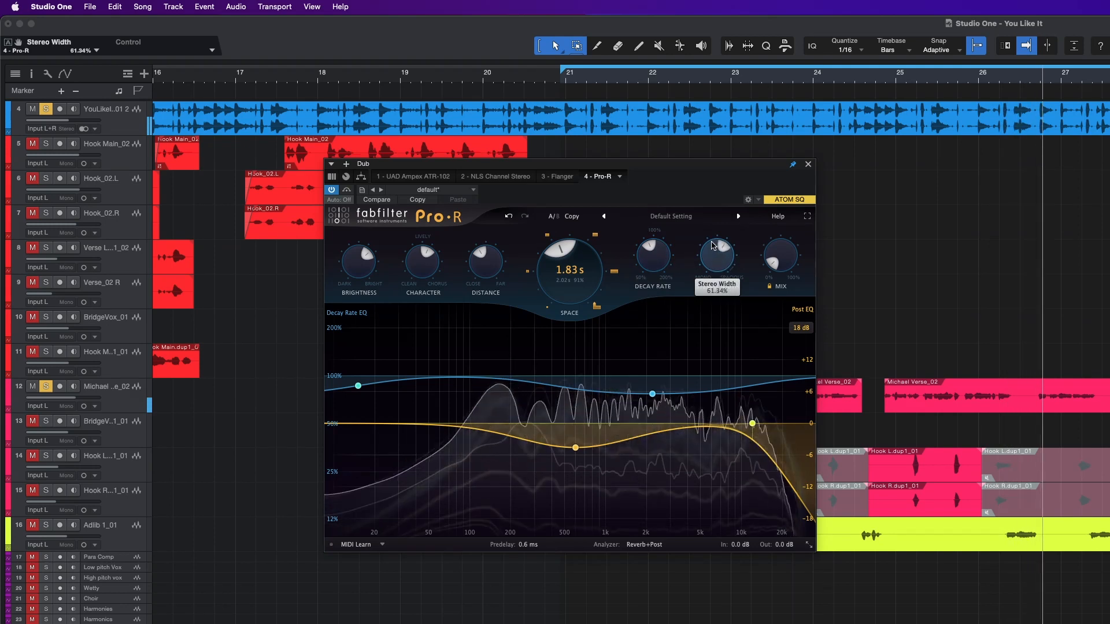
pyautogui.moveTo(719, 263); pyautogui.dragTo(723, 256)
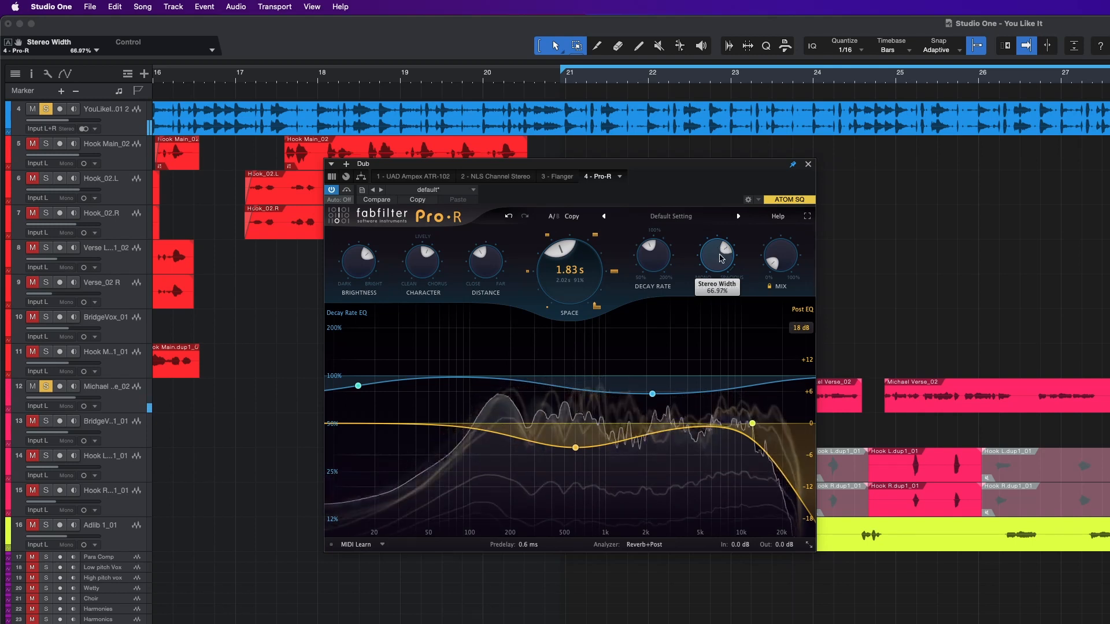
pyautogui.moveTo(664, 253); pyautogui.dragTo(664, 248)
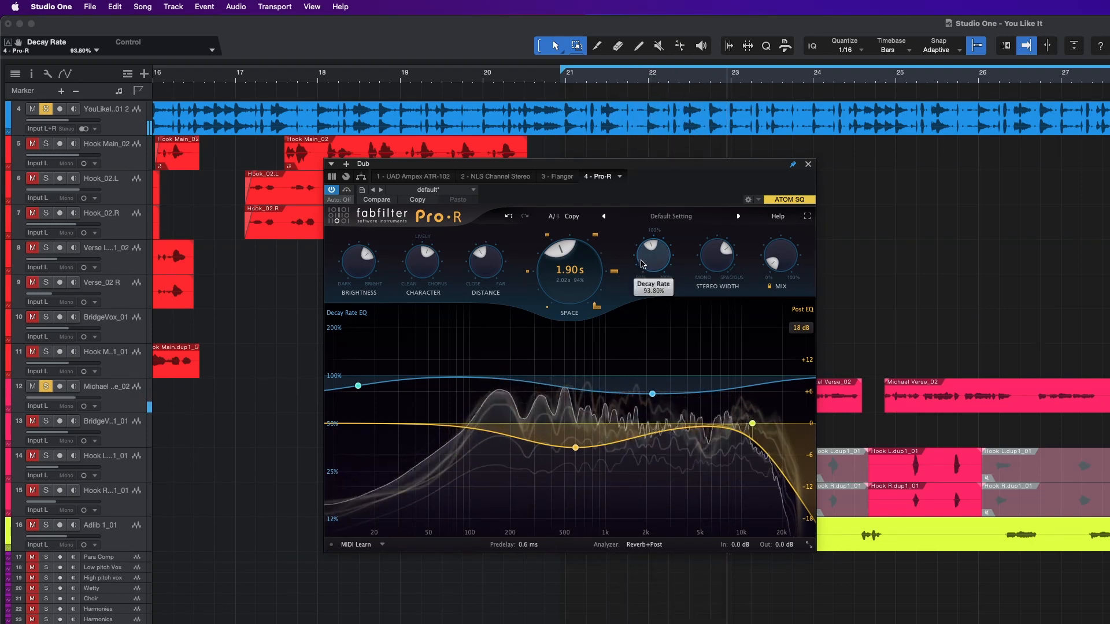
# Step: Reduce the reverb's Space to about 1.95 s and set its Mix to about 5%
pyautogui.moveTo(542, 273); pyautogui.dragTo(542, 275)
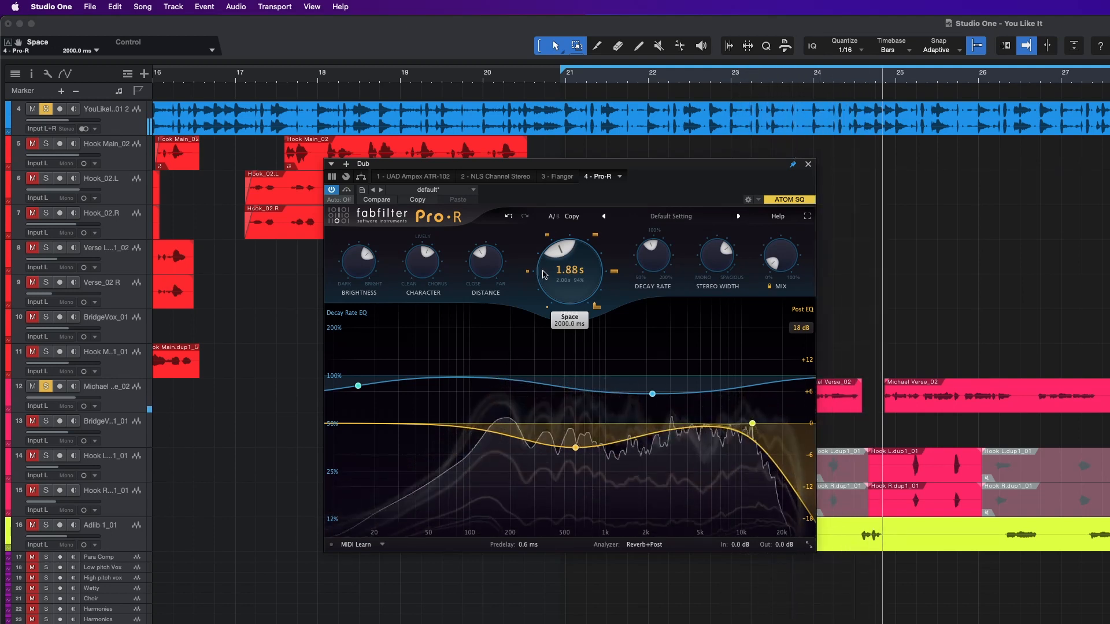
pyautogui.moveTo(543, 274); pyautogui.dragTo(546, 278)
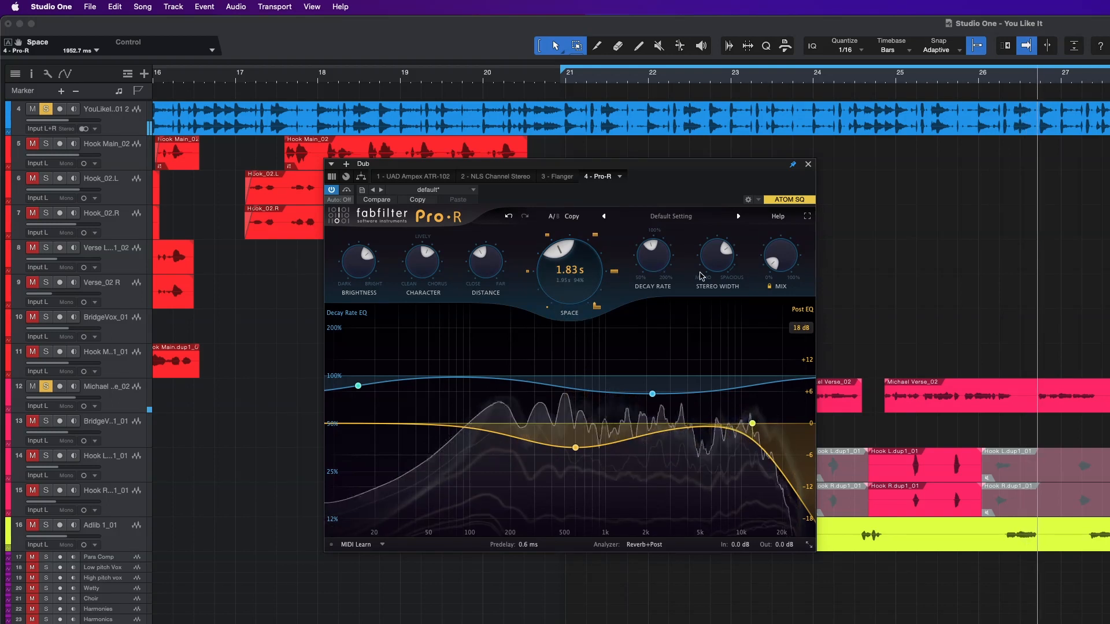
pyautogui.moveTo(785, 266)
pyautogui.moveTo(783, 266); pyautogui.dragTo(783, 268)
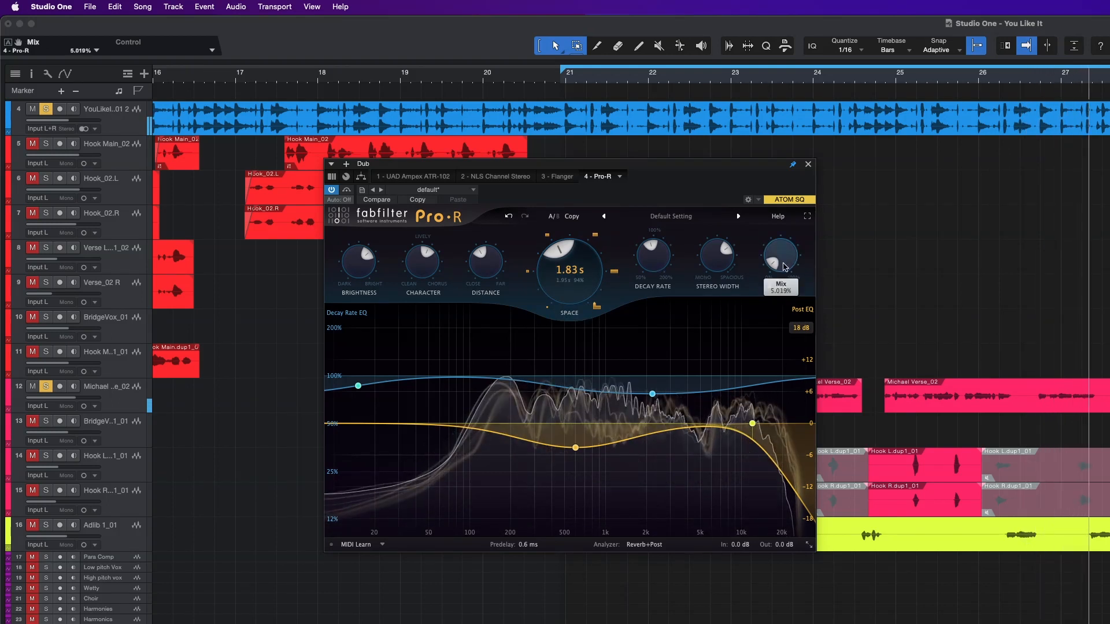
# Step: Fine-tune the reverb's Space to about 1.98 s and its Distance to about 41%
pyautogui.moveTo(647, 262)
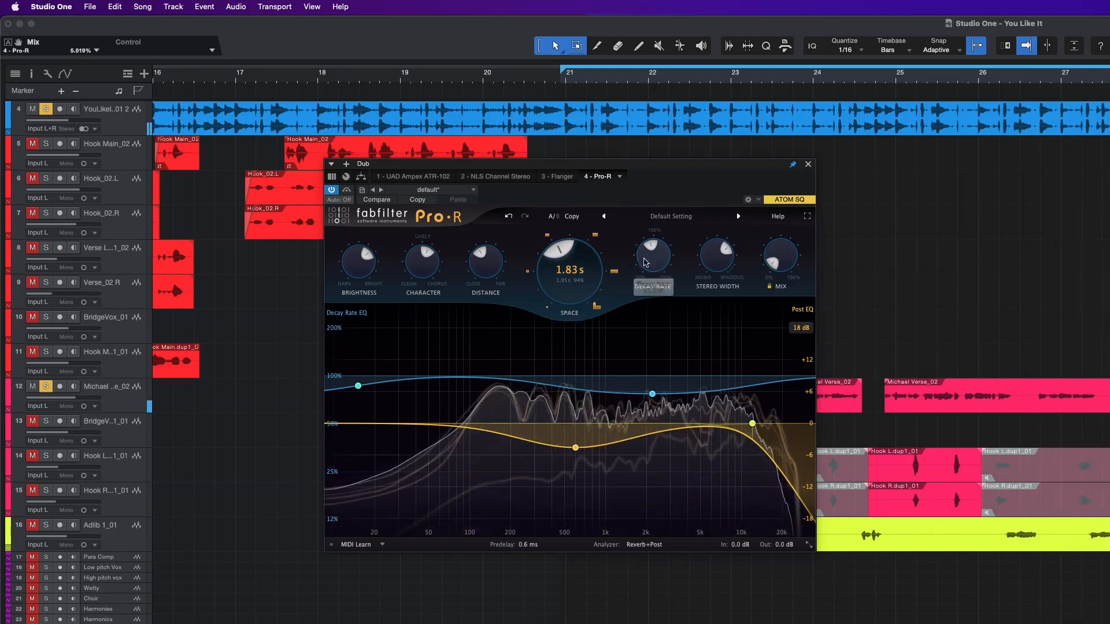
pyautogui.moveTo(550, 273)
pyautogui.moveTo(549, 272); pyautogui.dragTo(550, 270)
pyautogui.moveTo(653, 269)
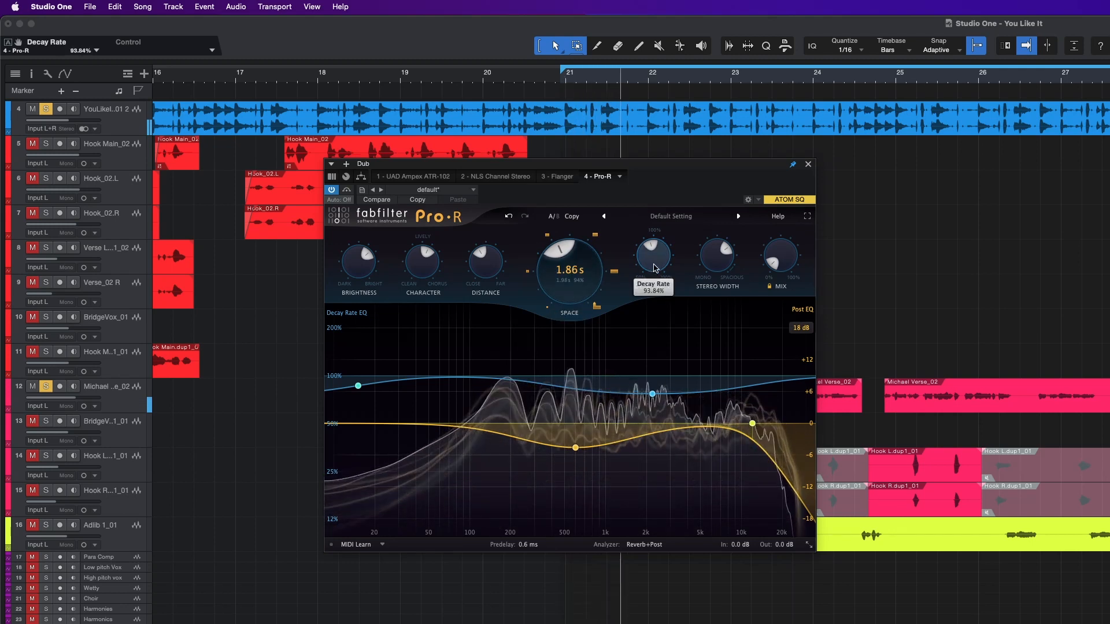
pyautogui.moveTo(486, 267)
pyautogui.scroll(1, 487, 266)
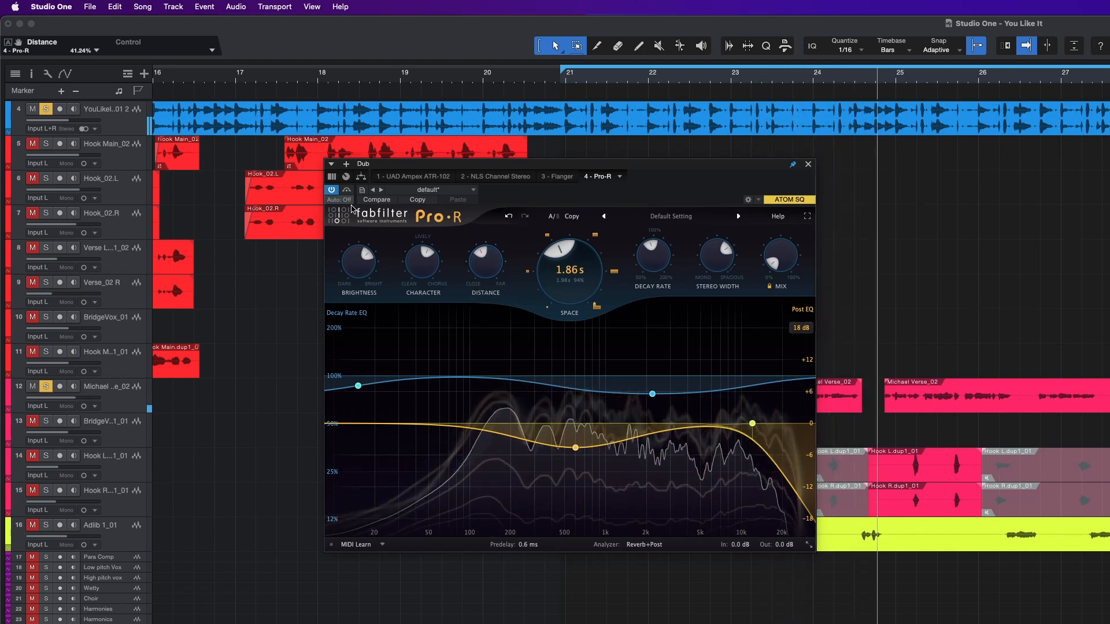
# Step: Stop playback, replay the section from the loop start, and compare the vocal with the reverb bypassed and active
pyautogui.press('space')
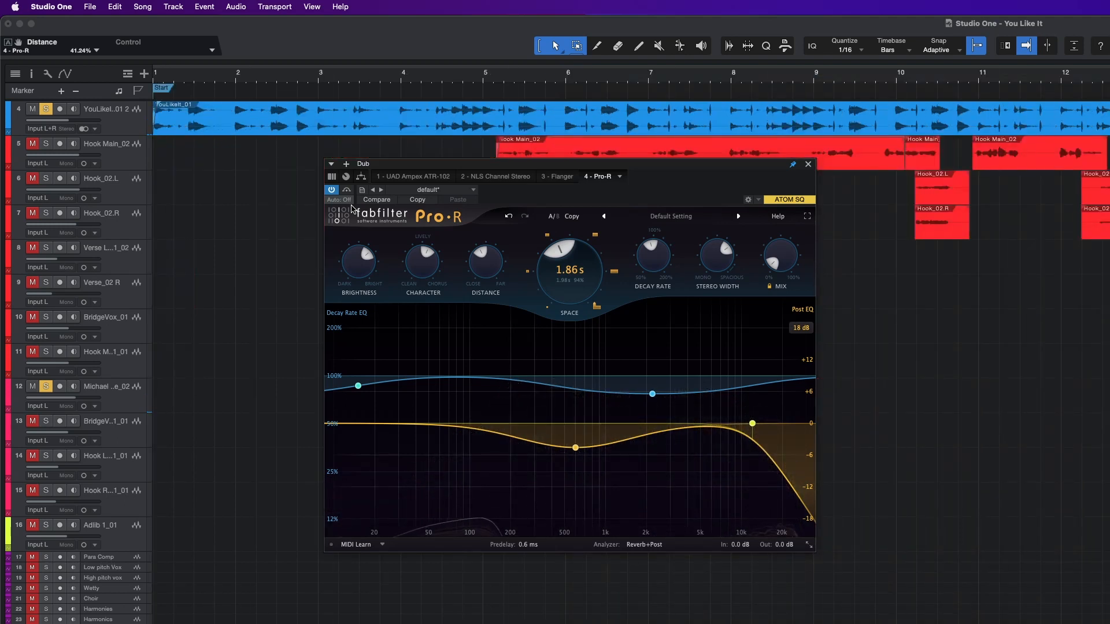
pyautogui.press('KP_1')
pyautogui.press('KP_Add')
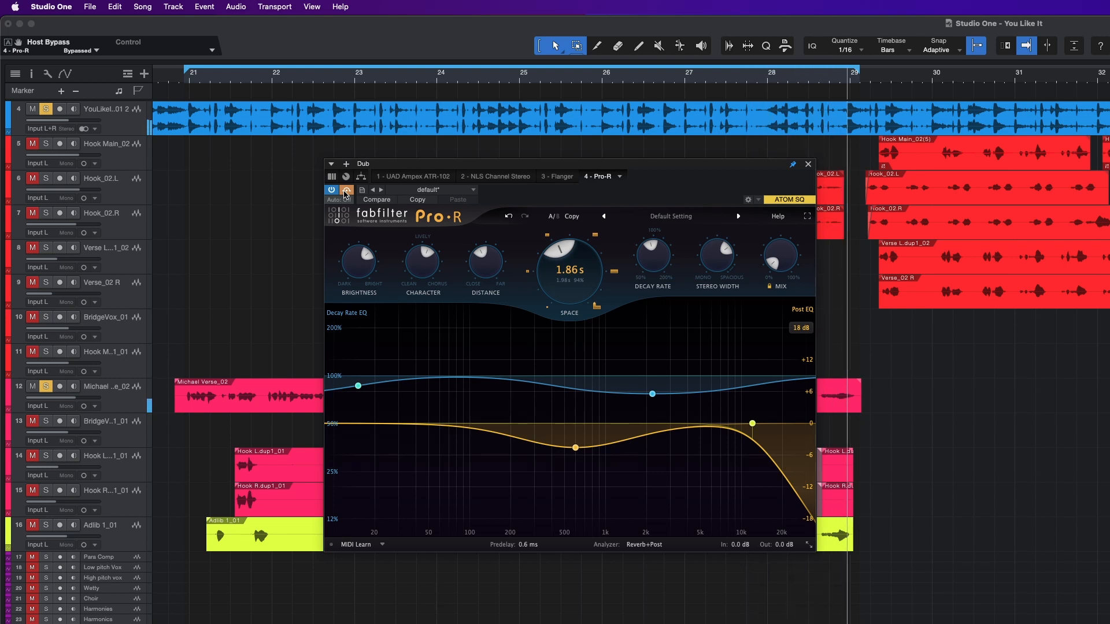
pyautogui.click(345, 192)
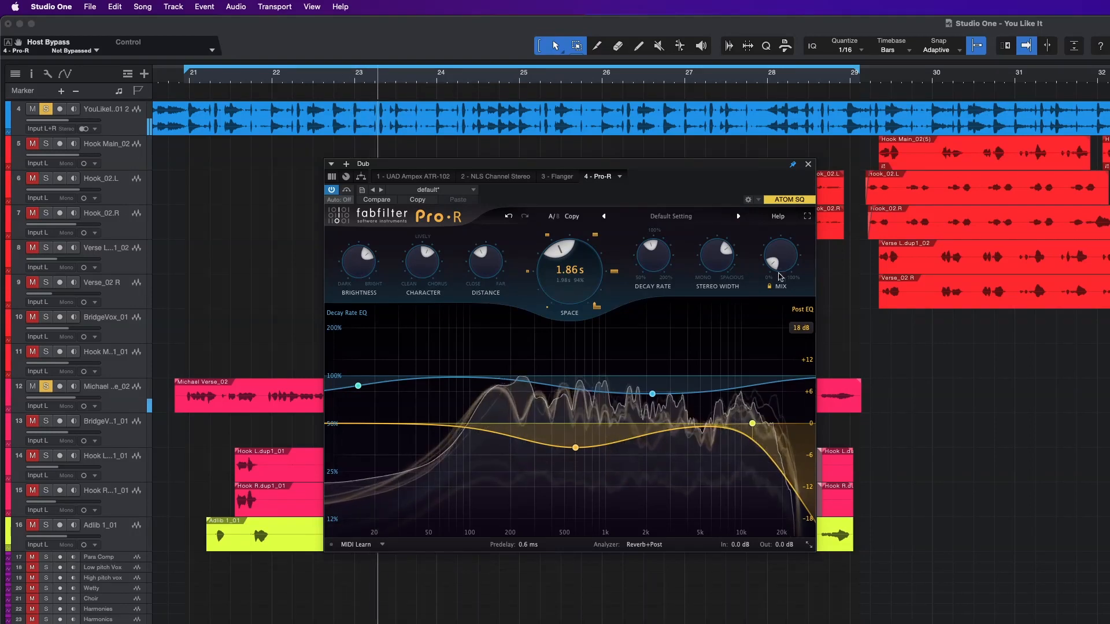
# Step: Audition the reverb's Mix between about 3.5% and 5.5% during loop playback, and set it to about 3.5%
pyautogui.moveTo(775, 263); pyautogui.dragTo(780, 266)
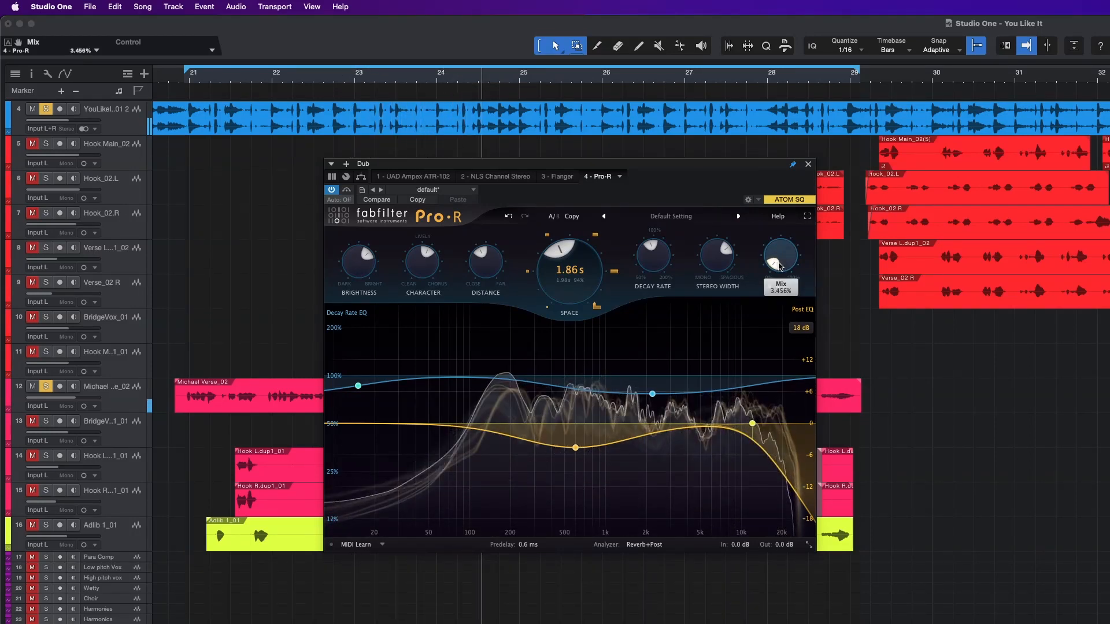
pyautogui.moveTo(779, 266); pyautogui.dragTo(779, 265)
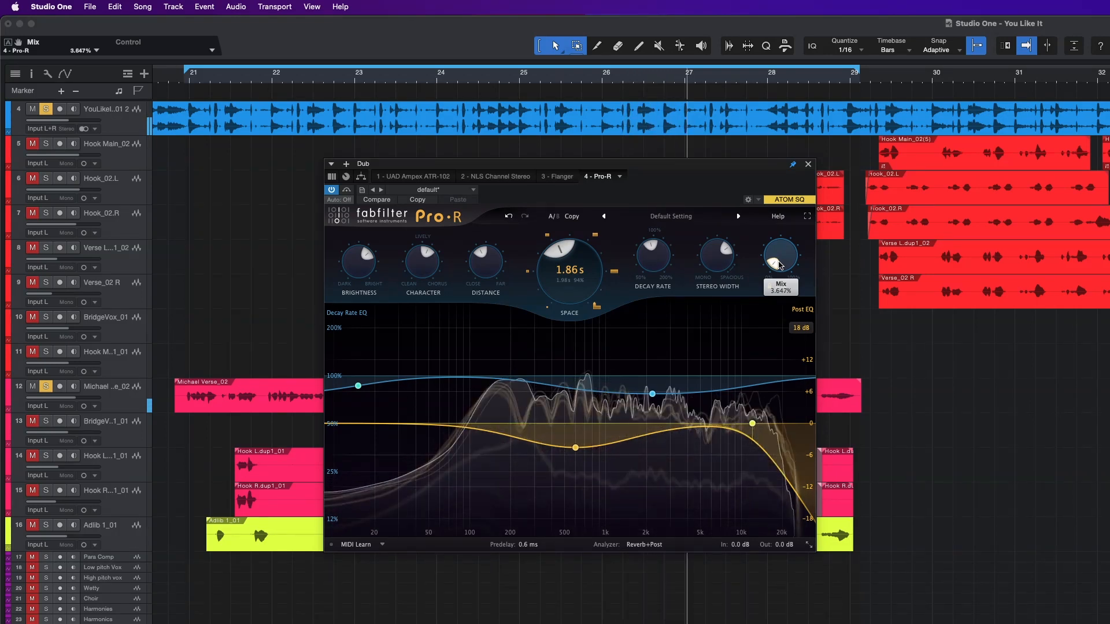
pyautogui.moveTo(779, 266); pyautogui.dragTo(779, 266)
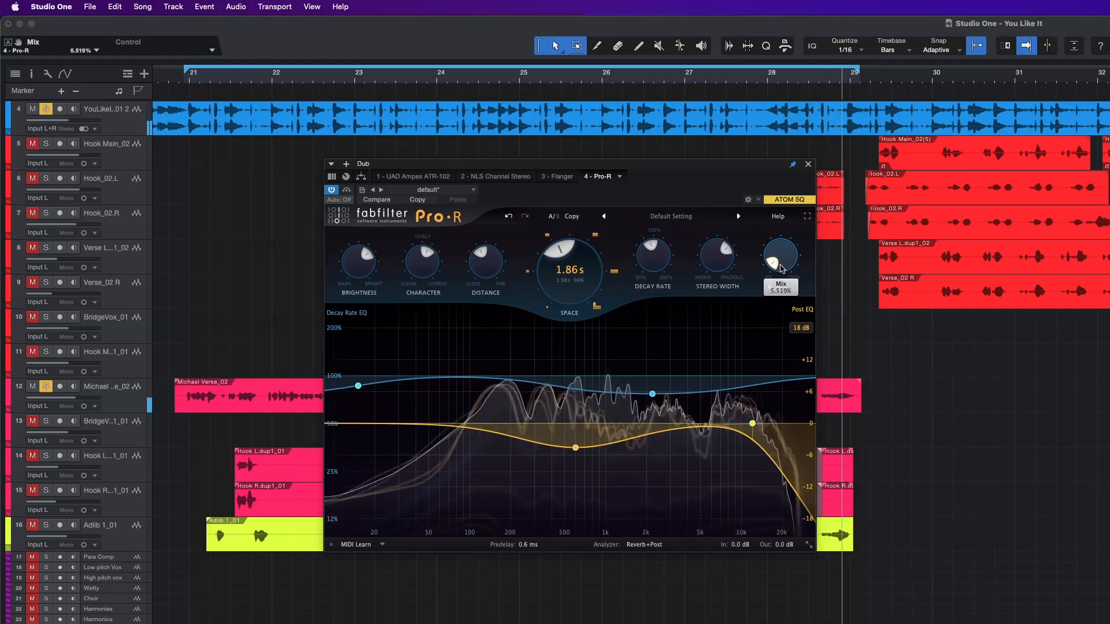
pyautogui.moveTo(777, 263); pyautogui.dragTo(777, 264)
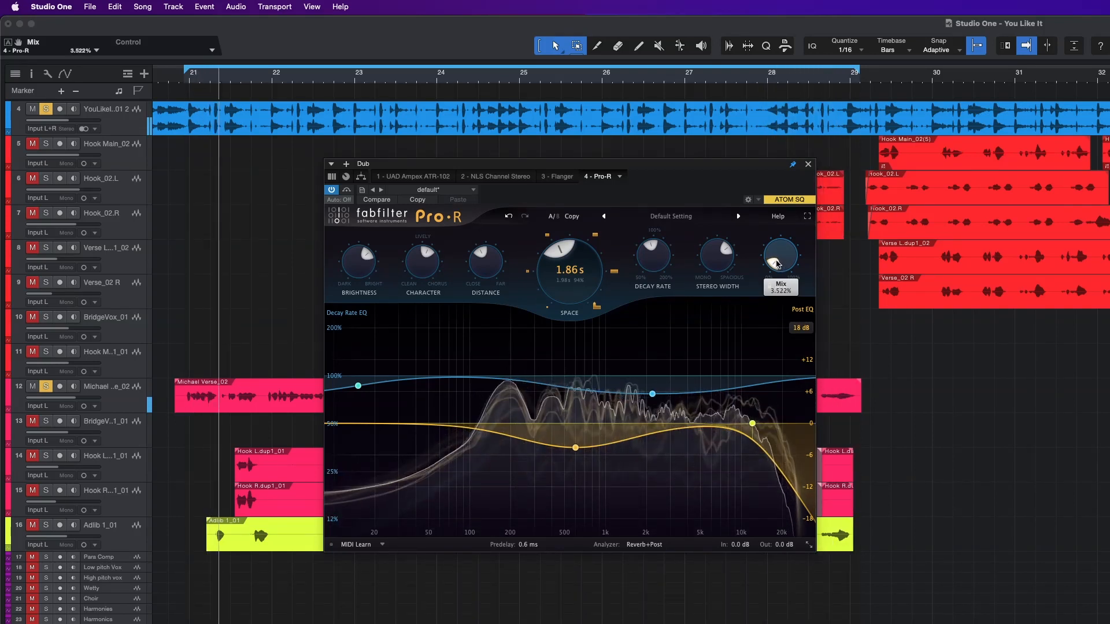